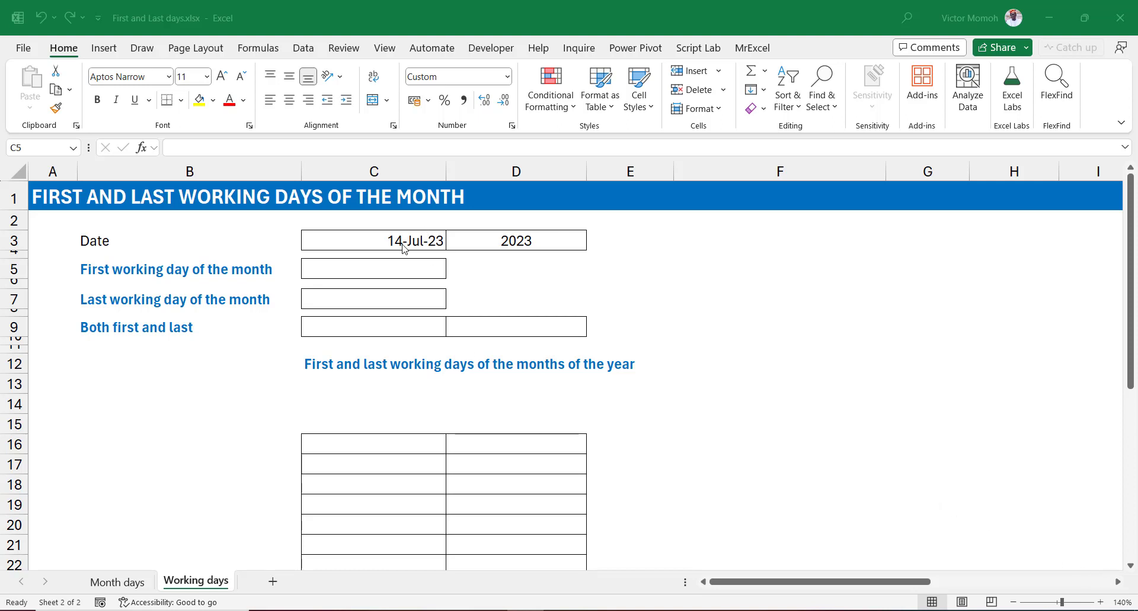
Calculate the first working day of the month in C5 with =WORKDAY.INTL(EOMONTH(C3,-1),1), keeping C5 selected.
click(363, 268)
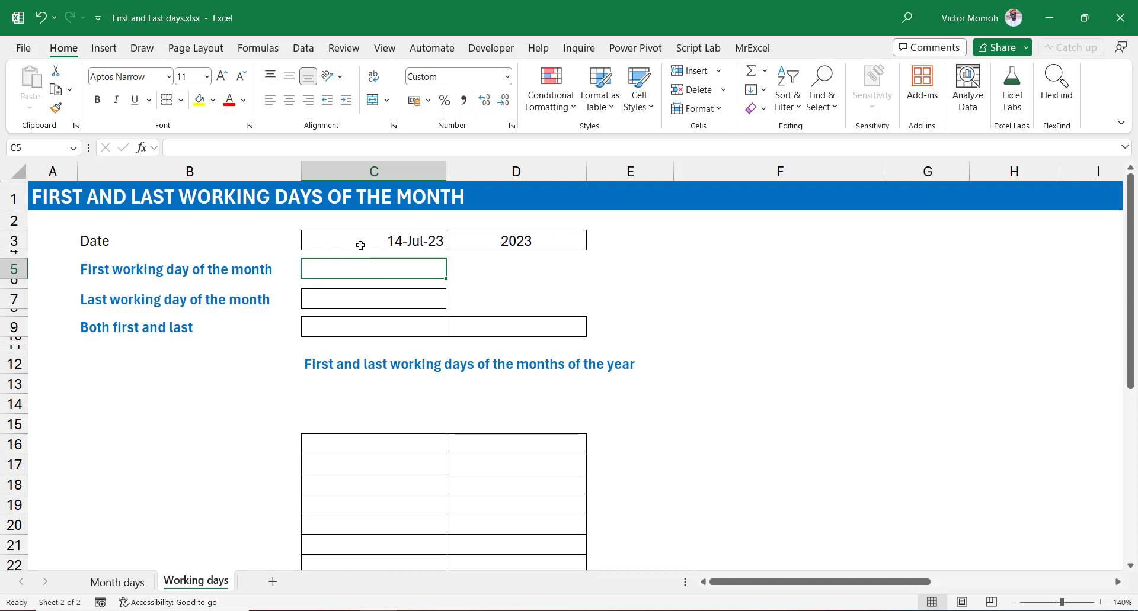
click(362, 240)
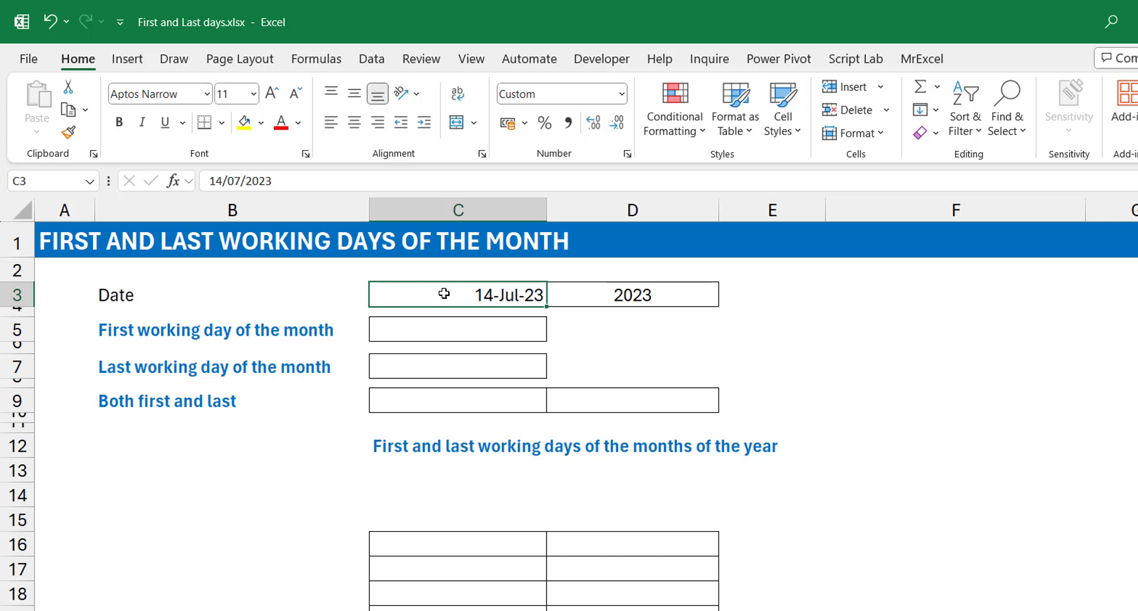
click(428, 330)
text(=workd)
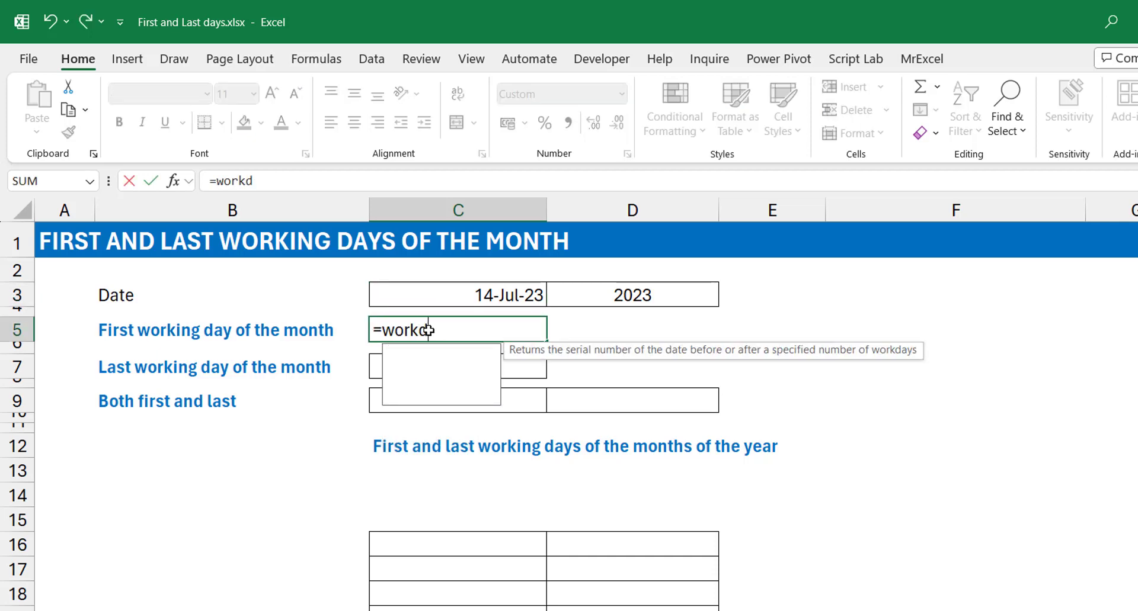
key(Down)
key(Tab)
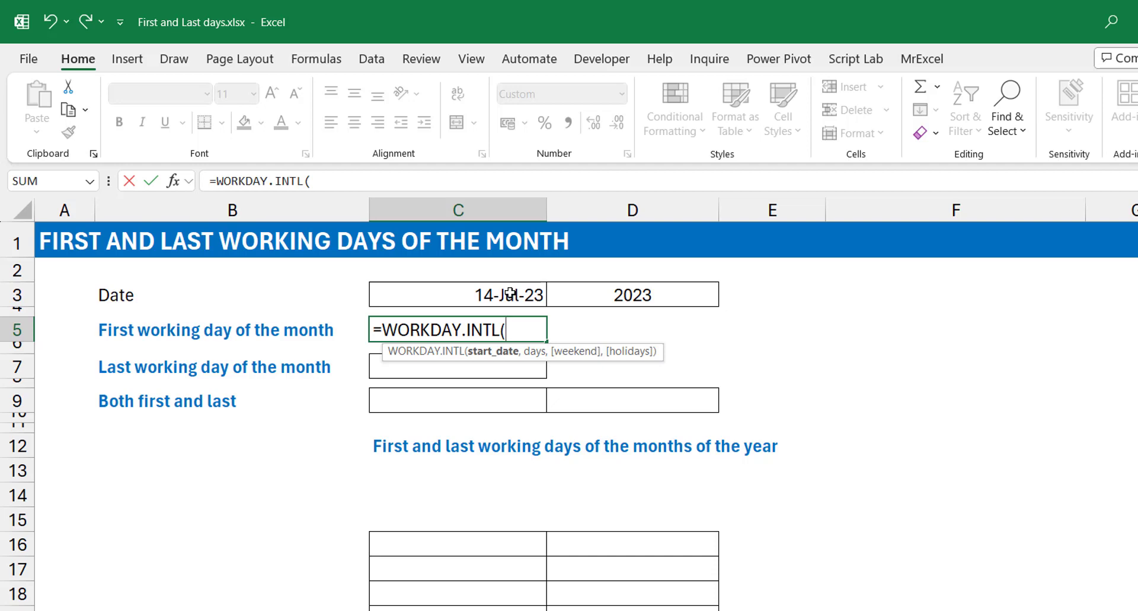
text(eomon)
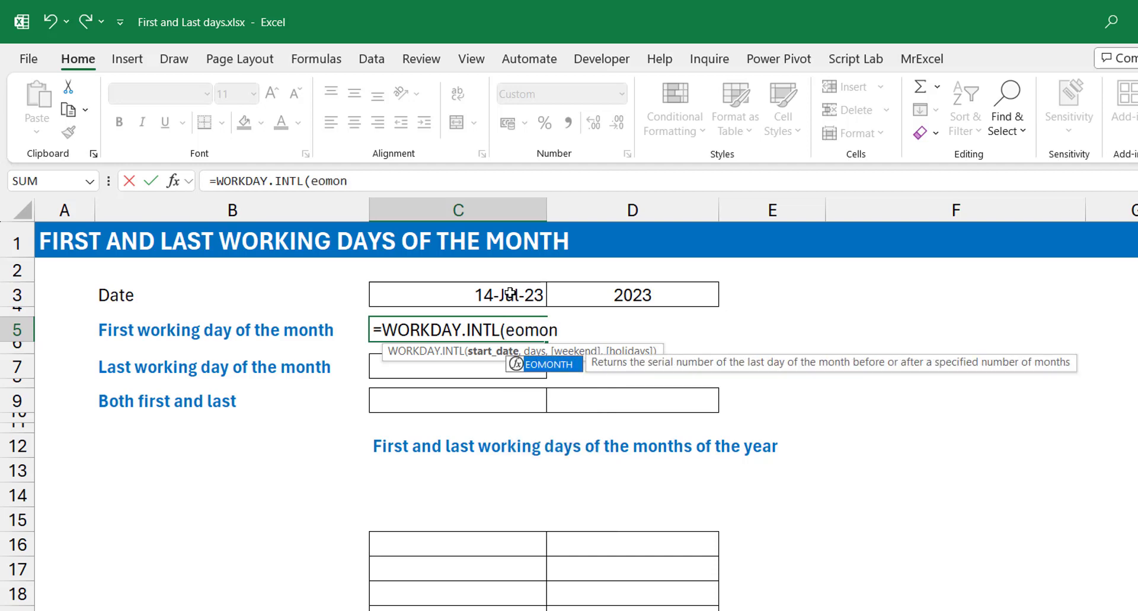
key(Tab)
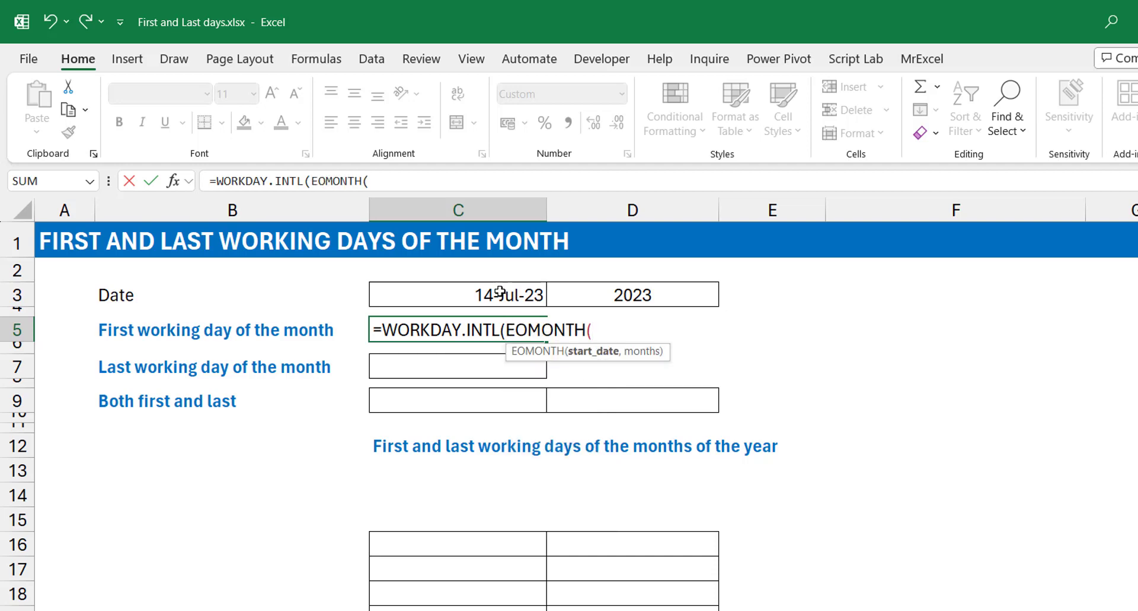
click(483, 295)
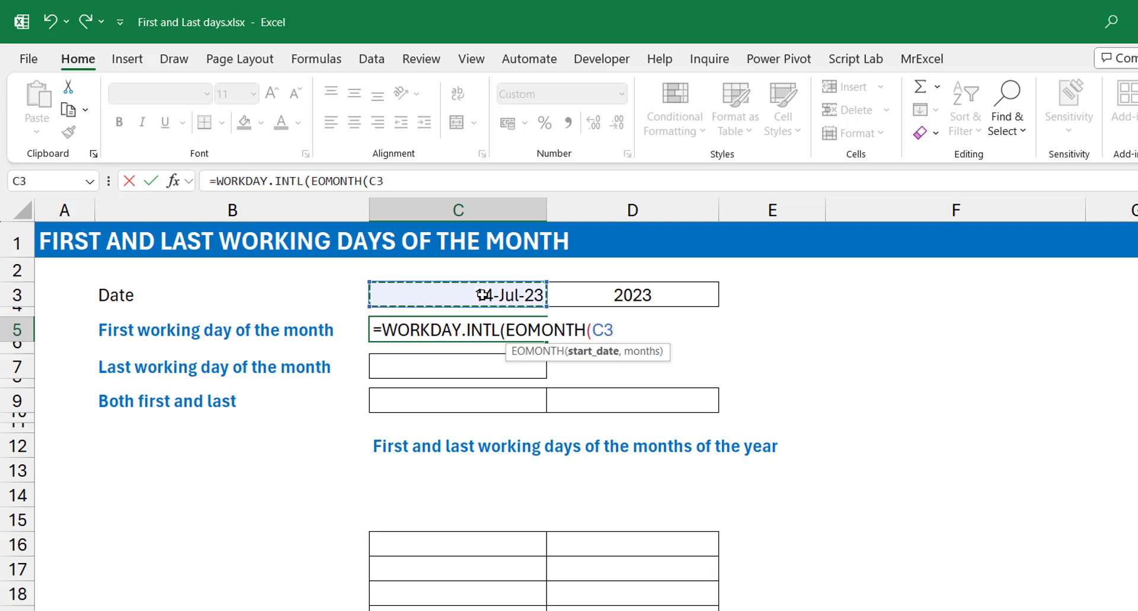
text(,-1))
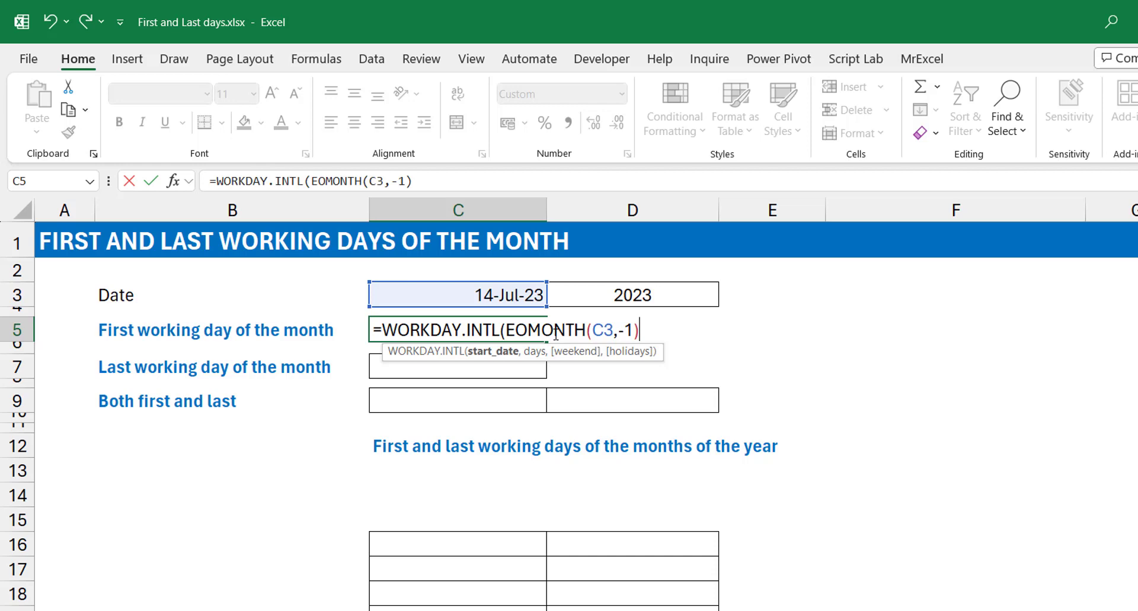
text(,)
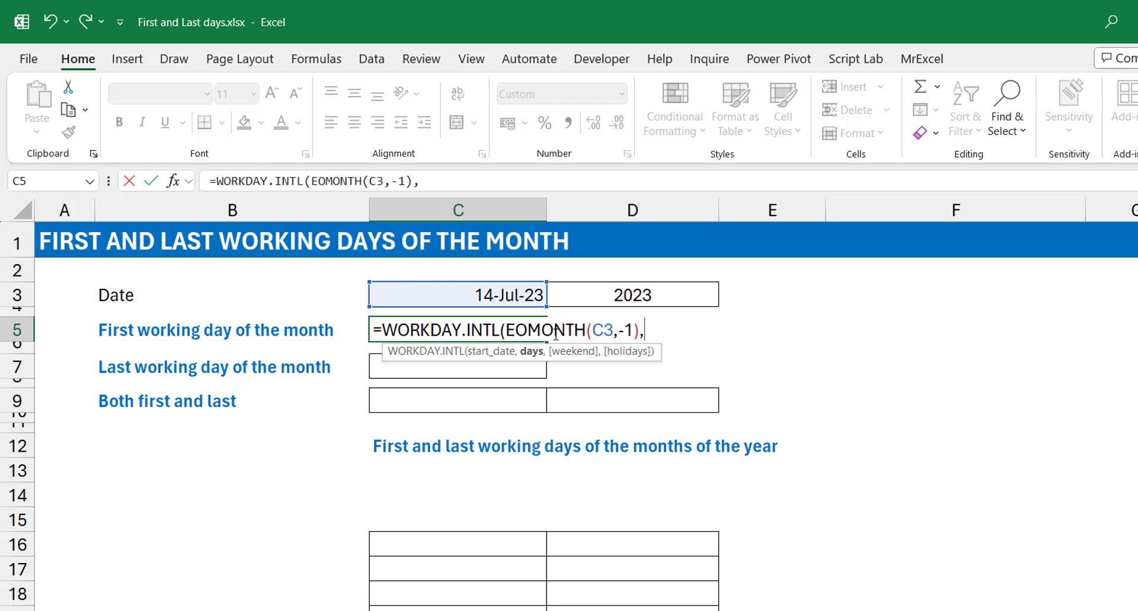
text(1))
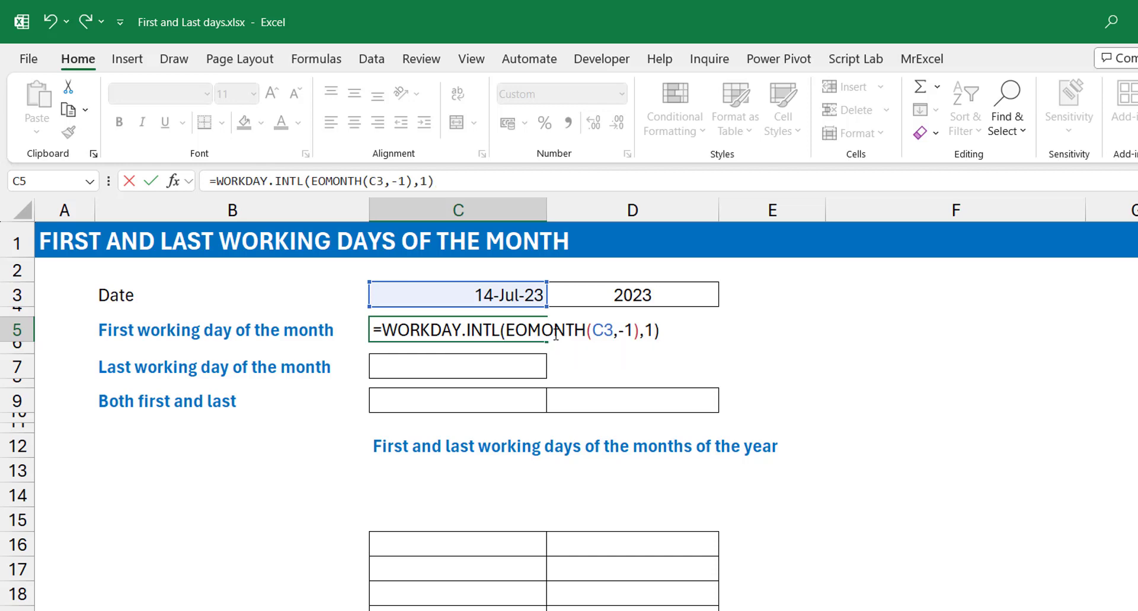
key(ctrl+Return)
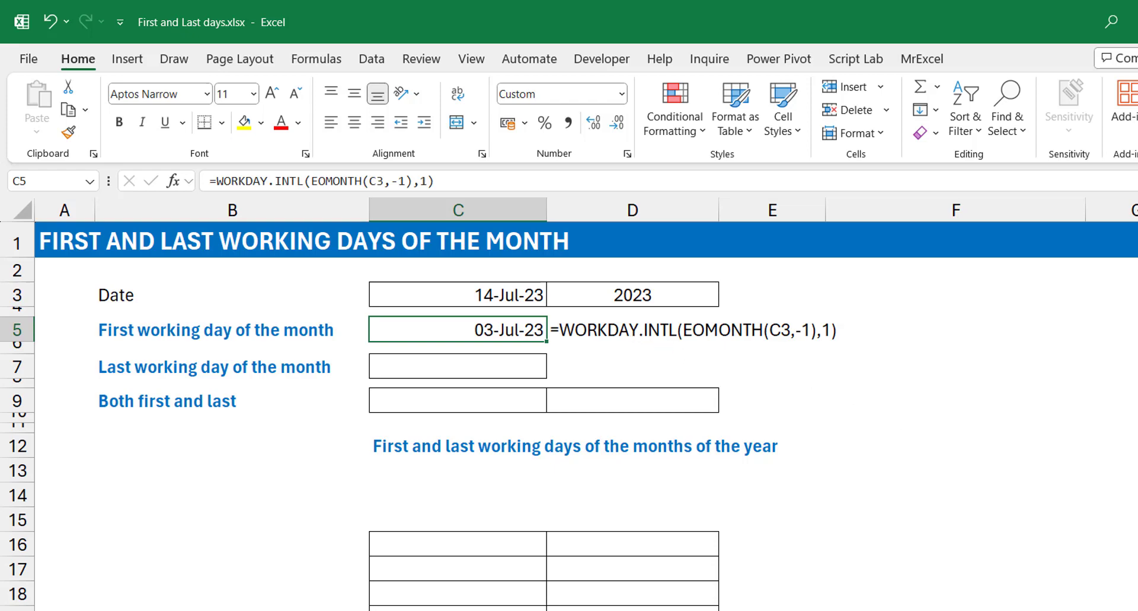
Open the Windows system calendar and go back to July 2023 to check the first working day.
key(super+alt+d)
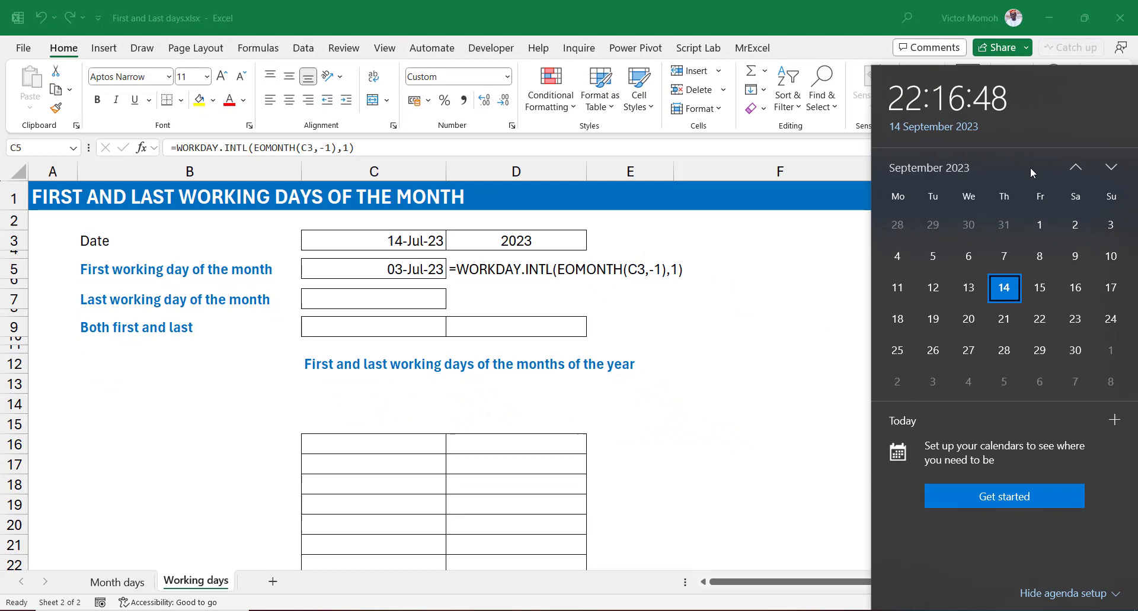
click(1075, 169)
click(1076, 168)
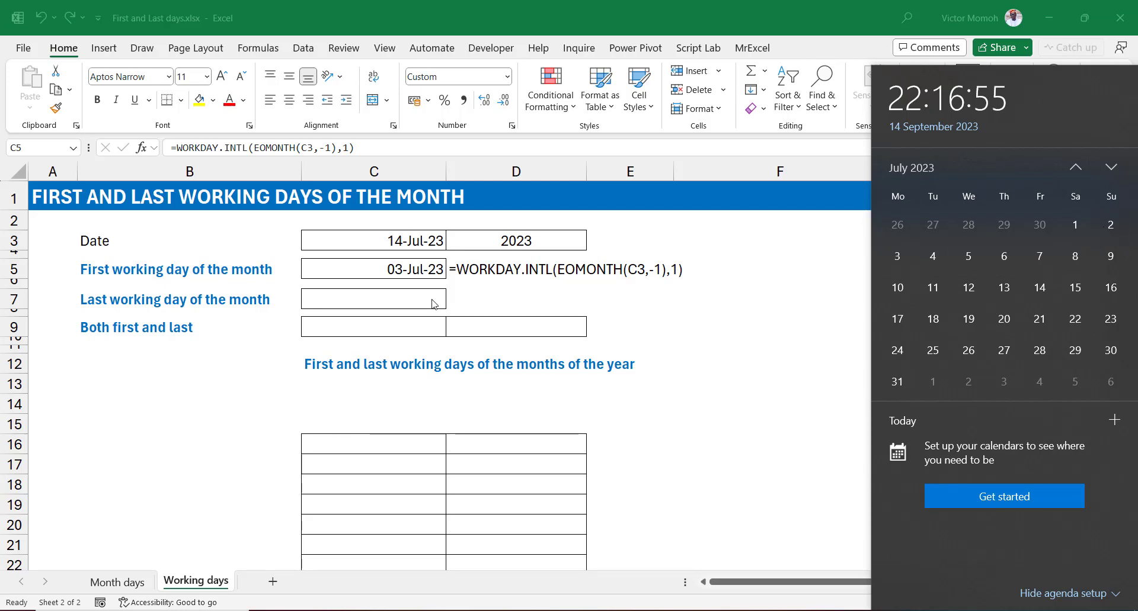
Calculate the last working day of the month in C7 with =WORKDAY.INTL(EOMONTH(C3,0)+1,-1), keeping C7 selected.
click(370, 304)
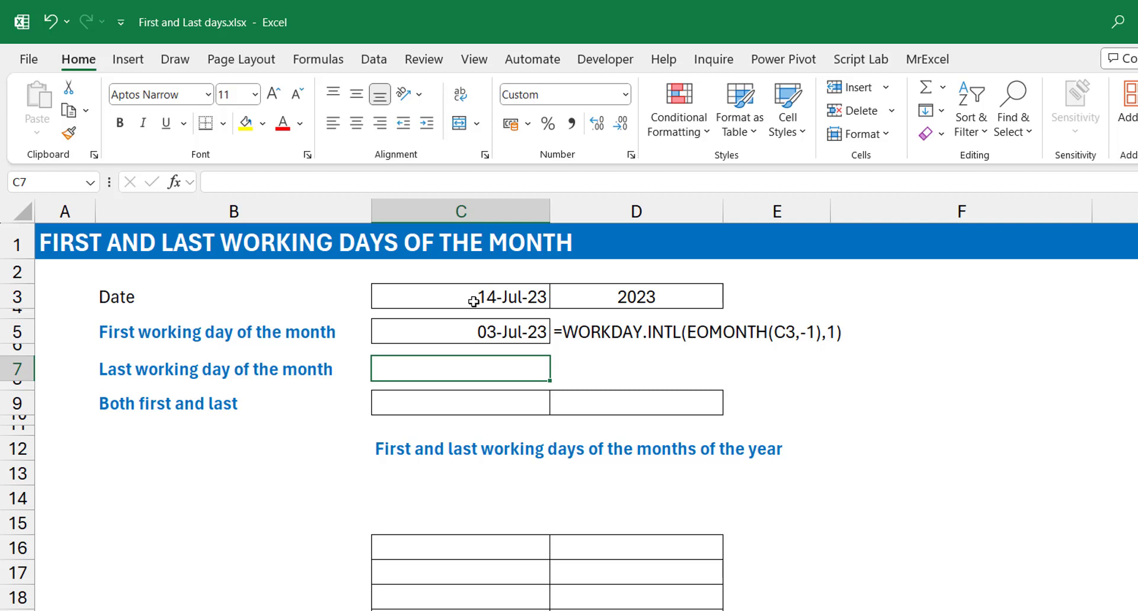
double_click(453, 370)
text(=workd)
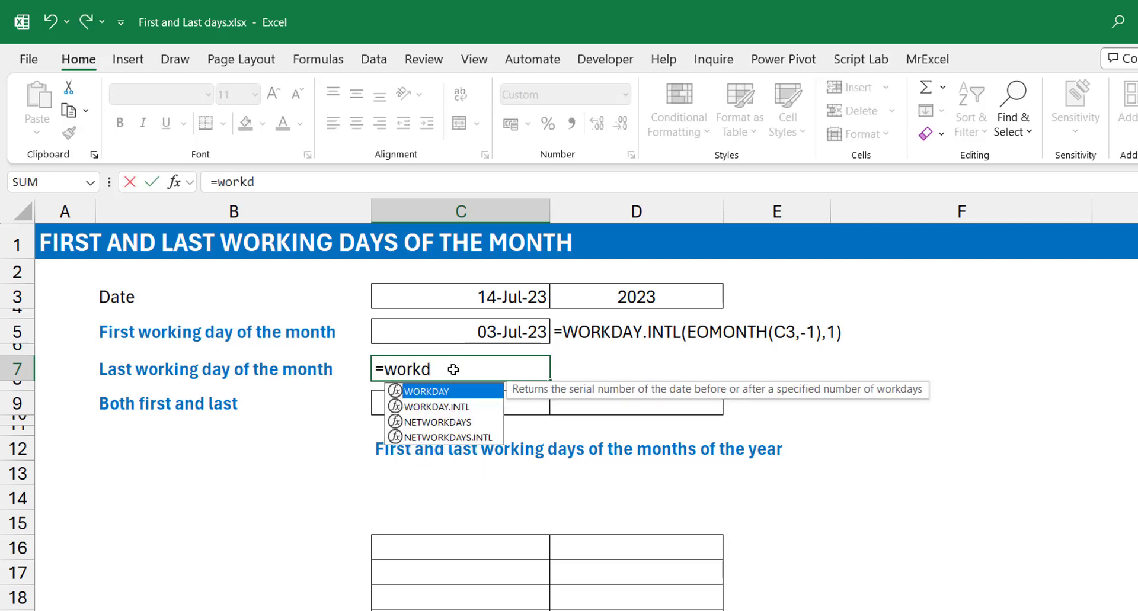
key(Down)
key(Tab)
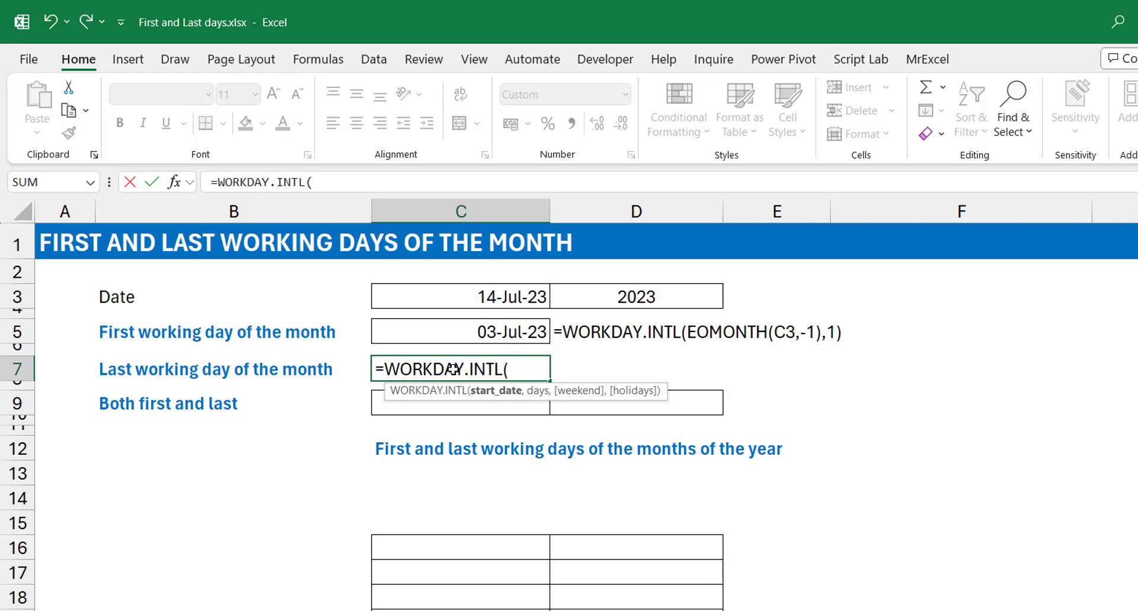
text(eomon)
key(Tab)
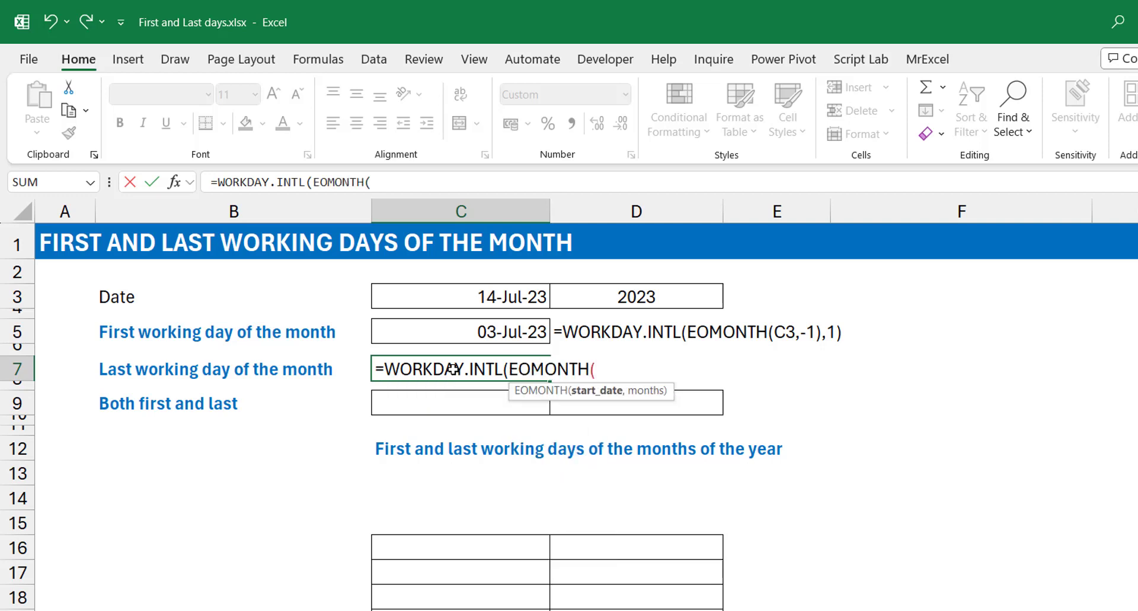
click(496, 294)
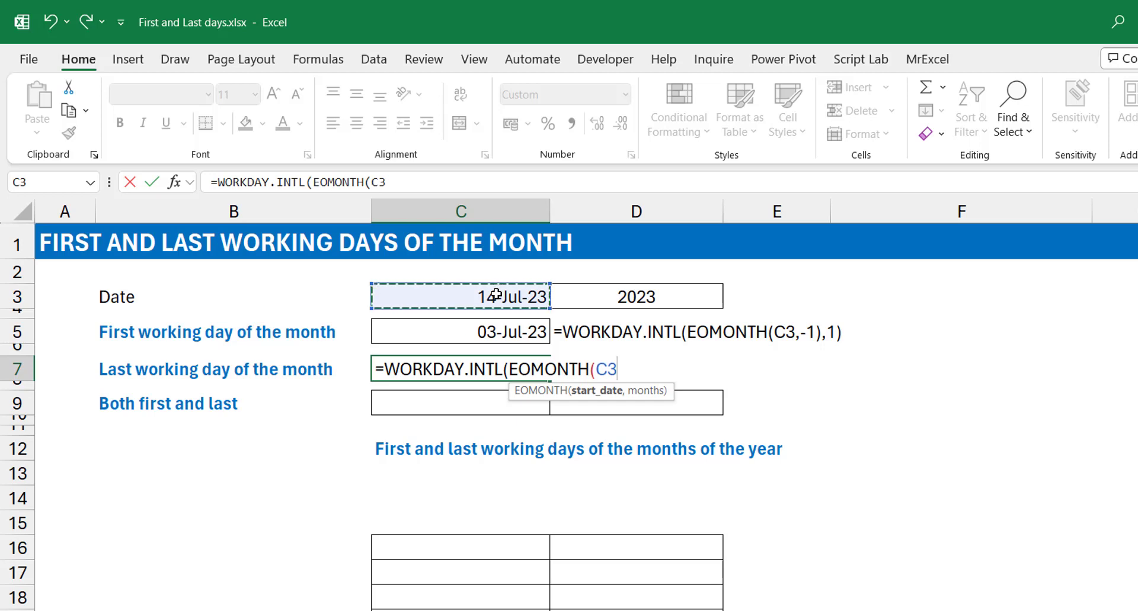
text(,0))
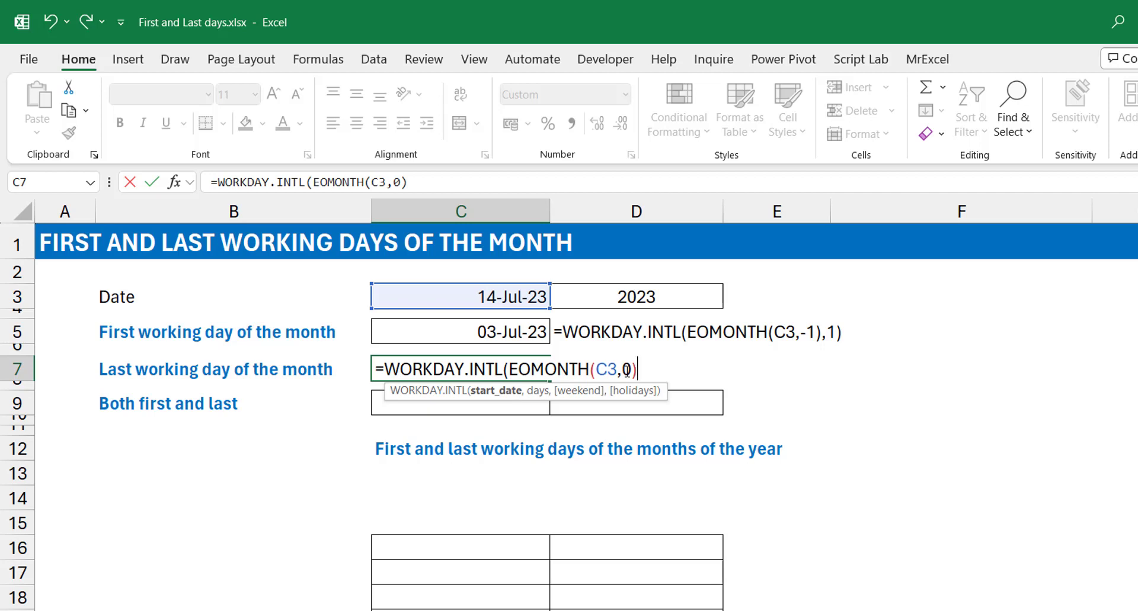
text(+1)
text(,)
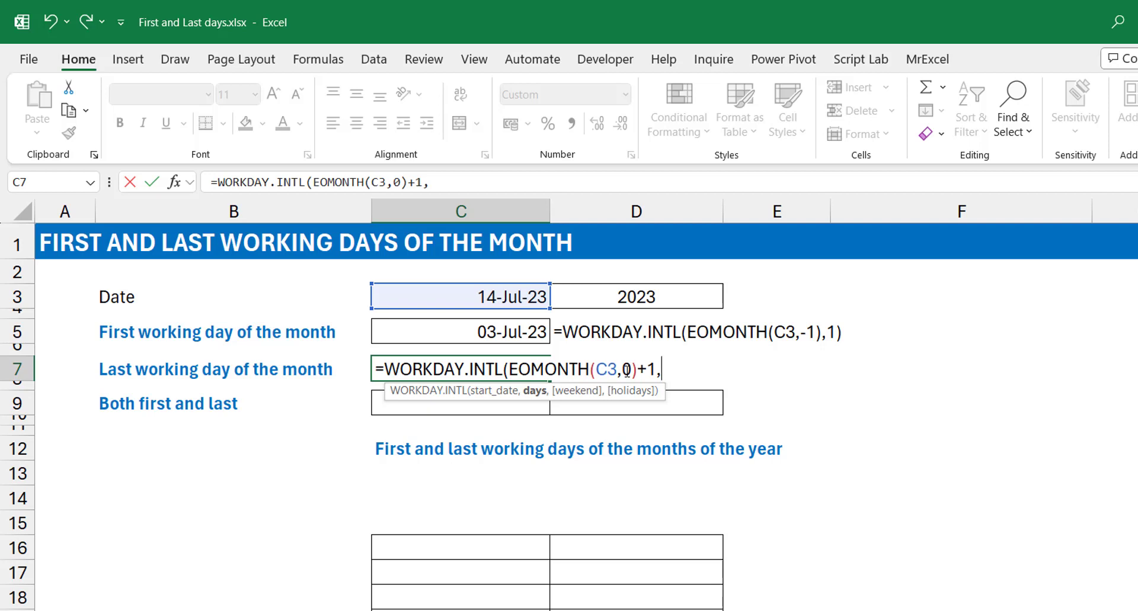
text(1))
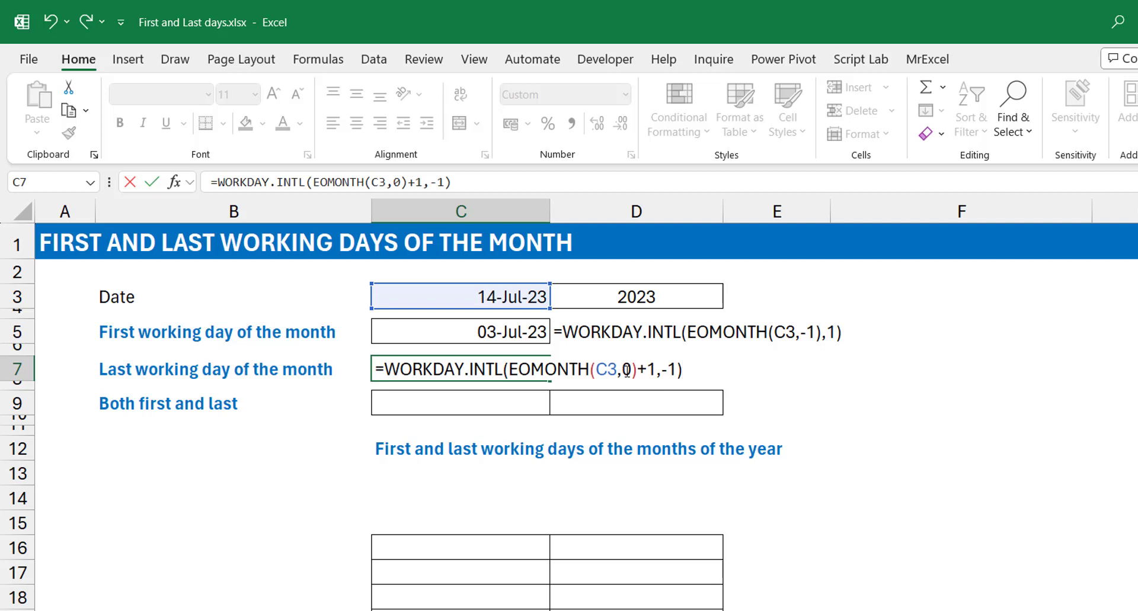
key(ctrl+Return)
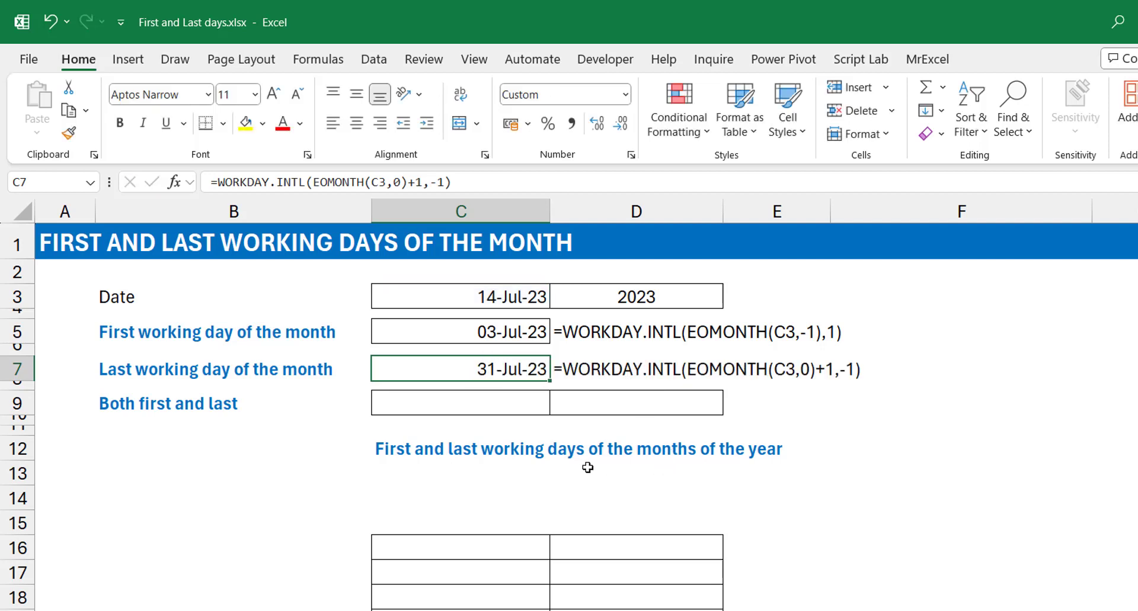
Combine the first and last working days side by side from C9 with =HSTACK(C5,C7), and reselect C9.
click(474, 408)
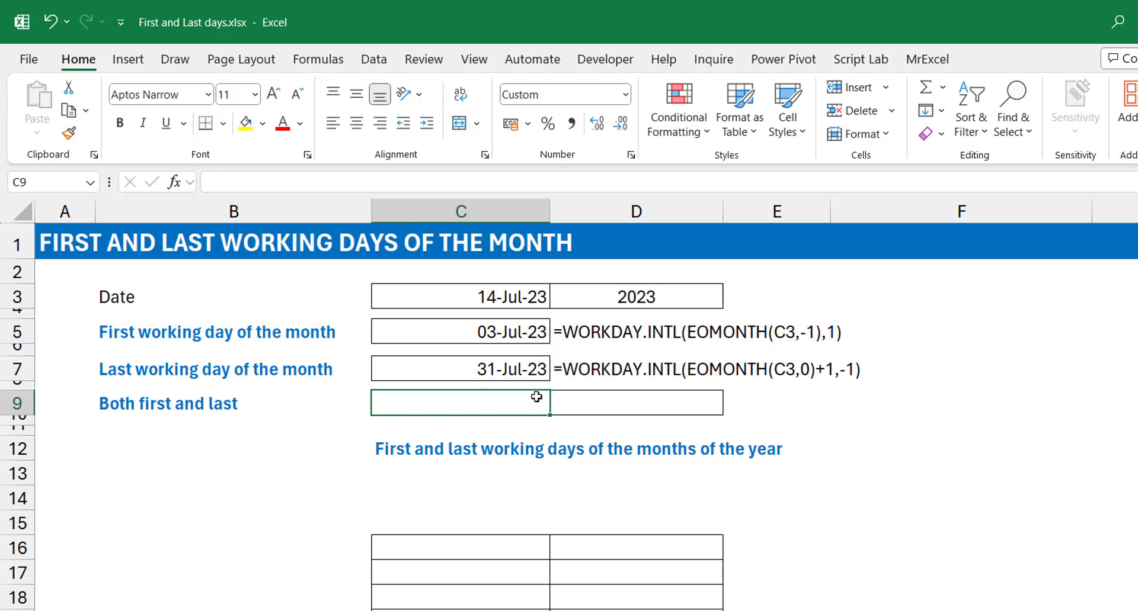
text(=hstack)
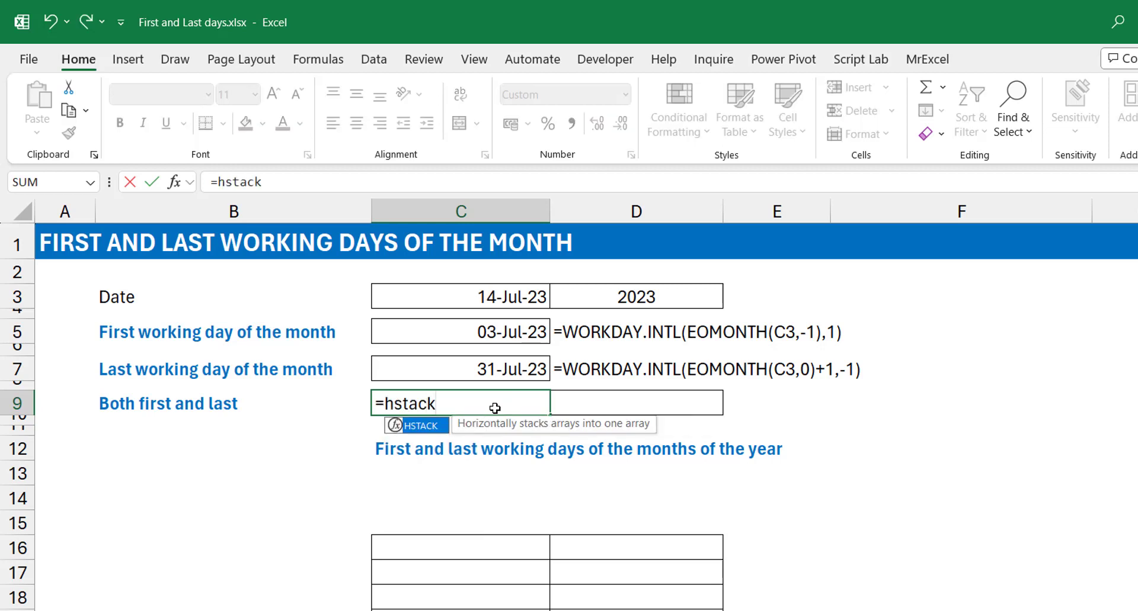
key(Tab)
key(Up)
key(Up)
key(Up)
key(Up)
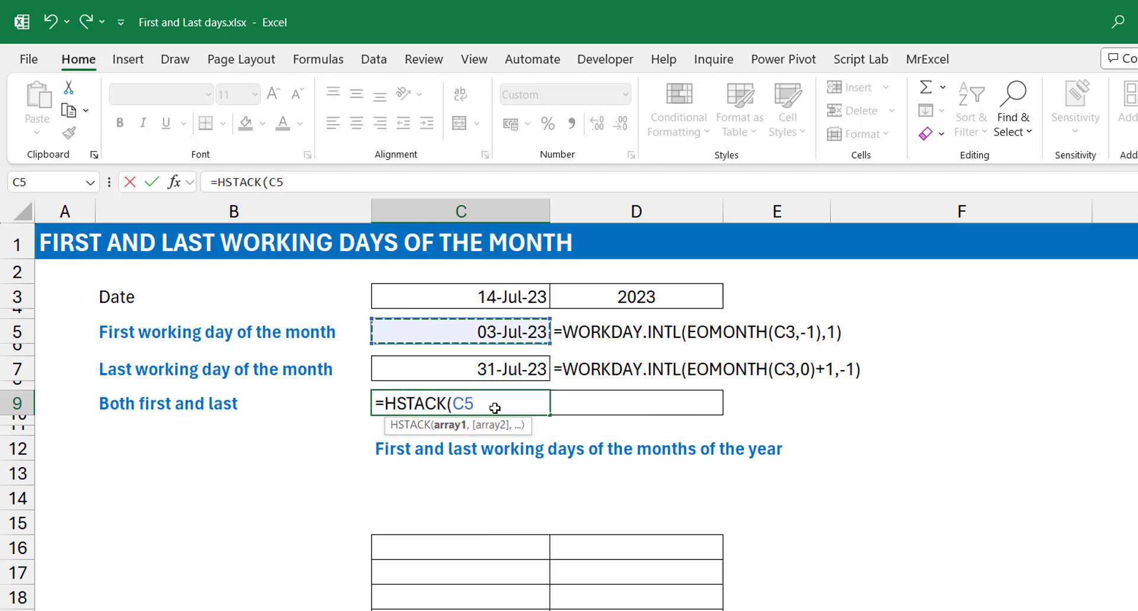
text(,)
key(Up)
key(Up)
text())
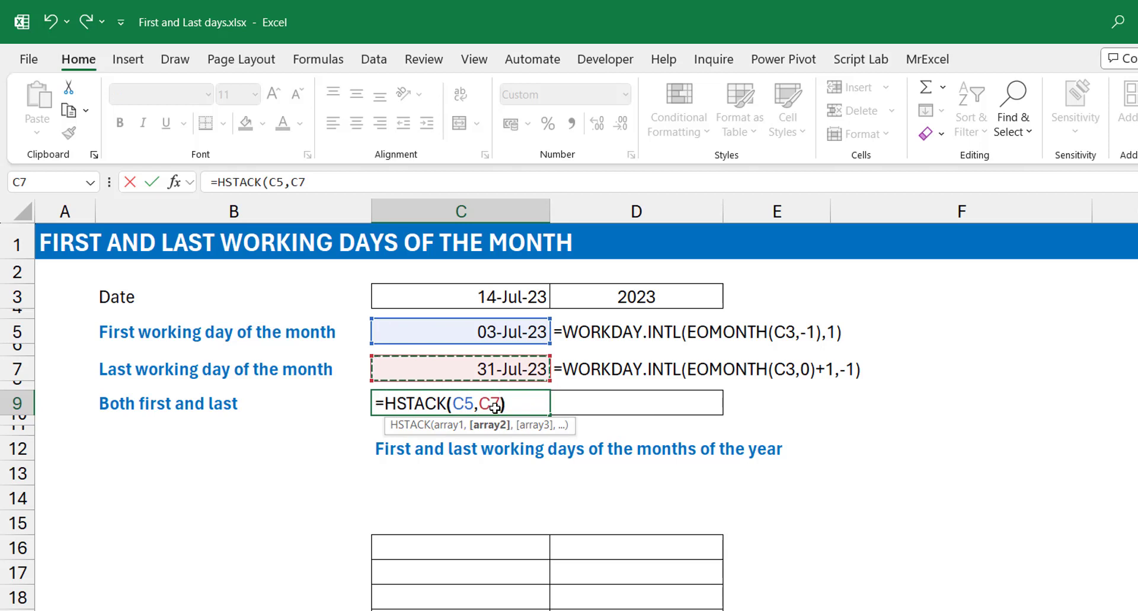
key(Return)
key(Up)
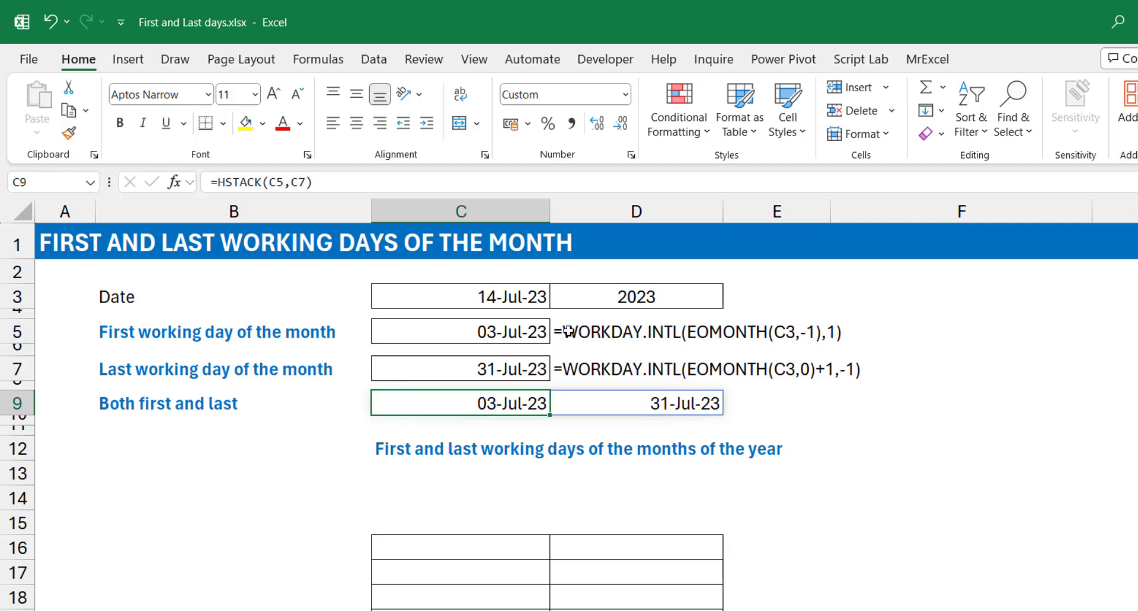
Review the HSTACK formula's references in C9 and clear the formula from the cell.
double_click(511, 401)
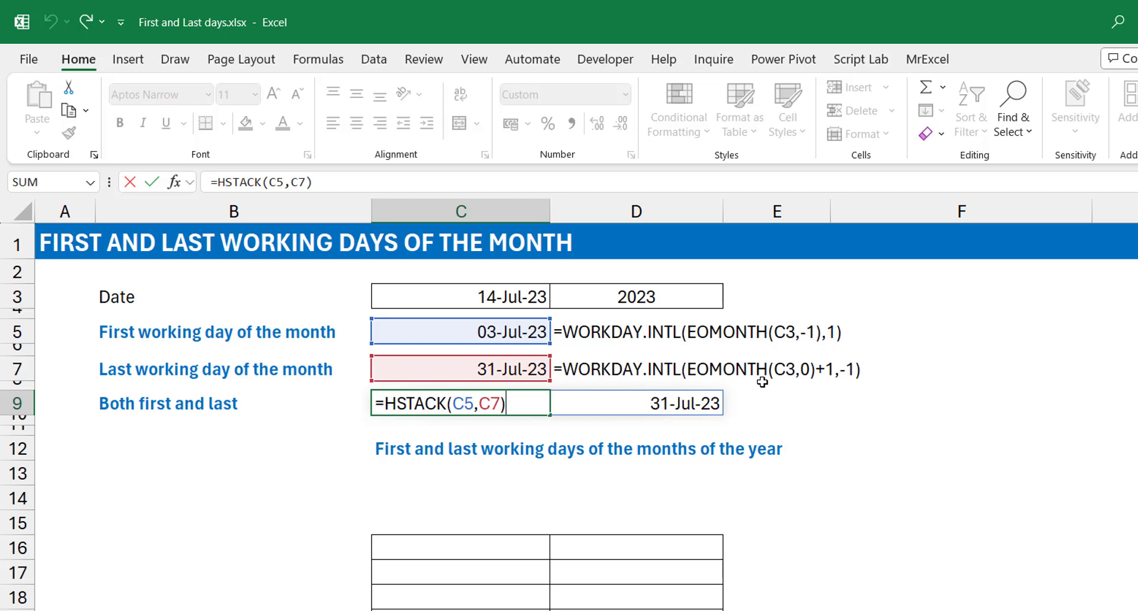
key(ctrl+Return)
key(Delete)
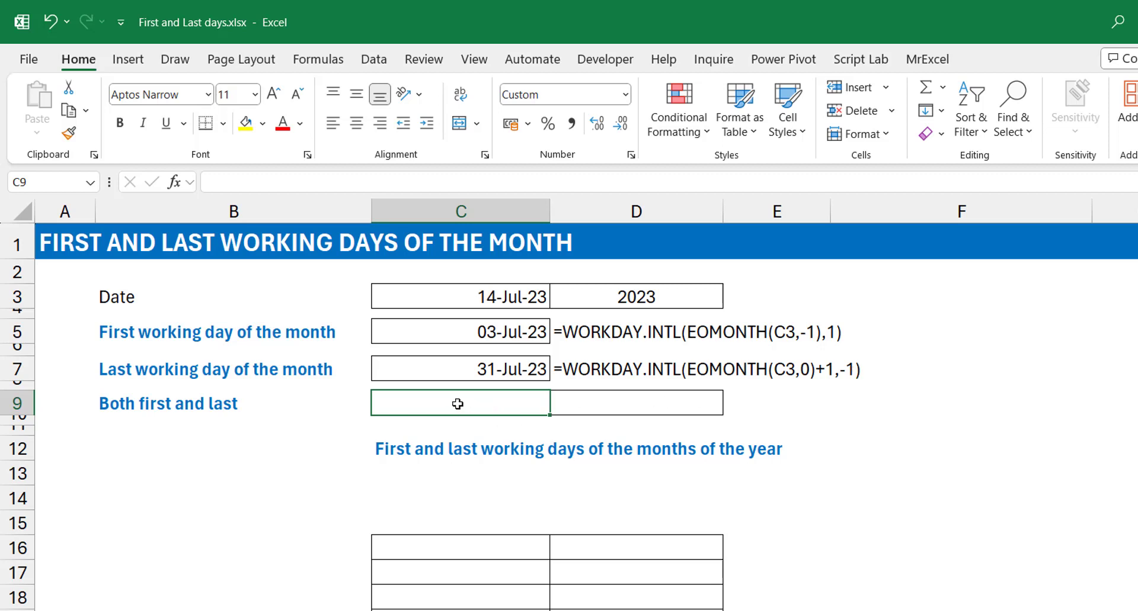
Calculate both the first and last working days from C9 with =WORKDAY.INTL(EOMONTH(C3,{-1,0})+{0,1},{1,-1}).
text(=workday)
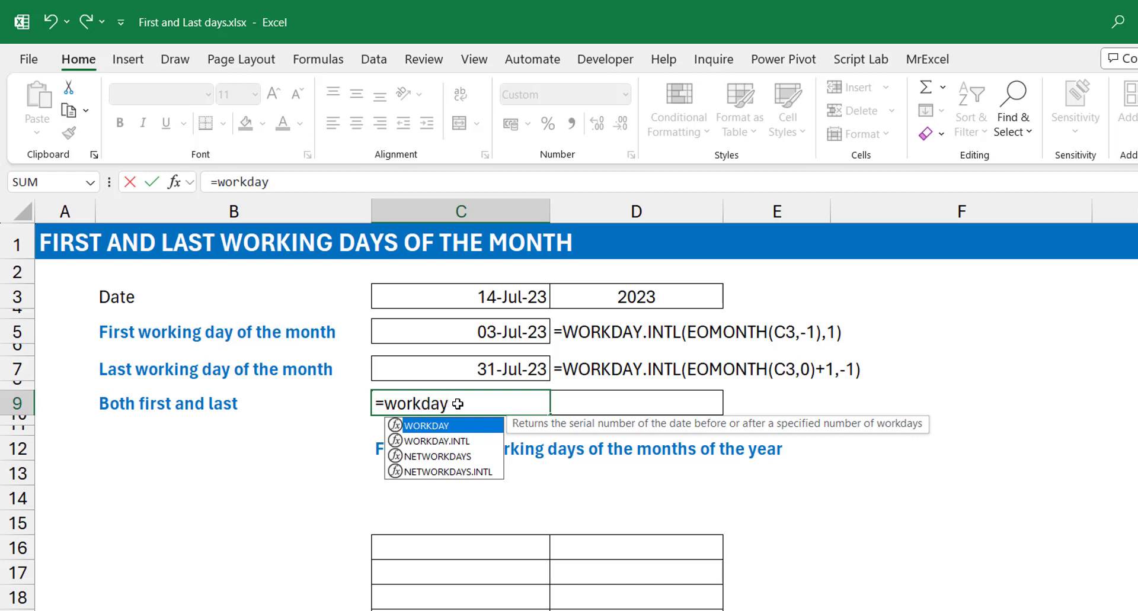
key(Down)
key(Tab)
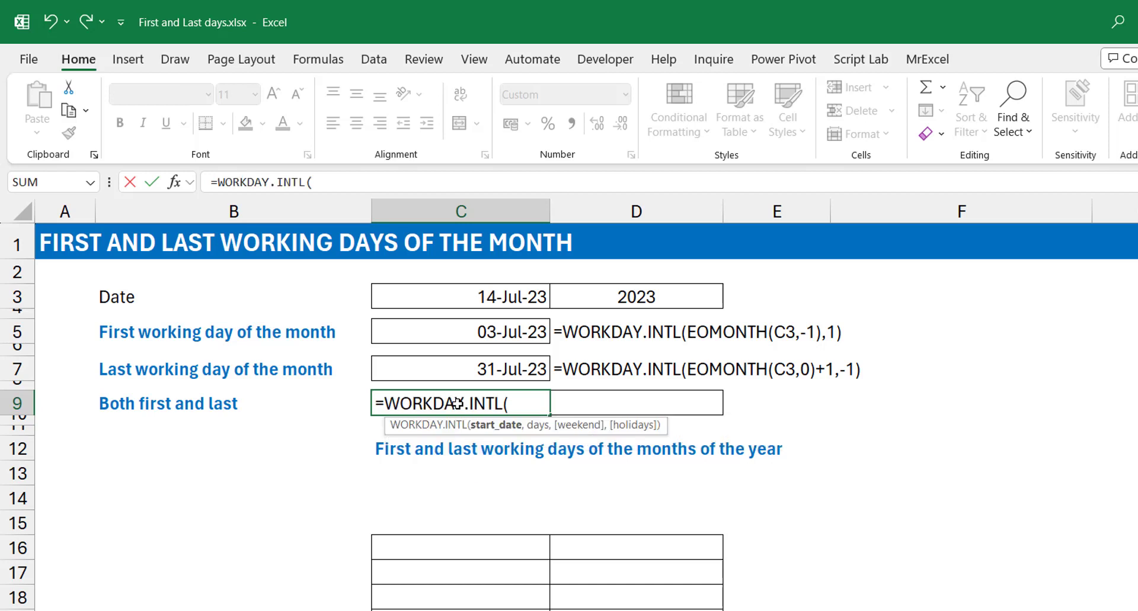
text(eomon)
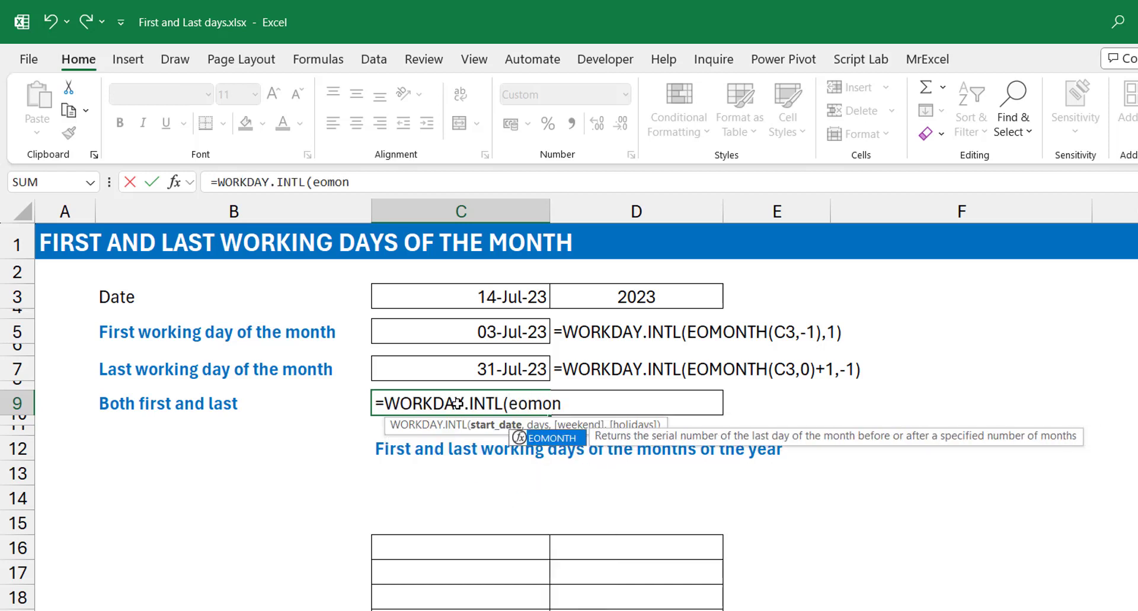
key(Tab)
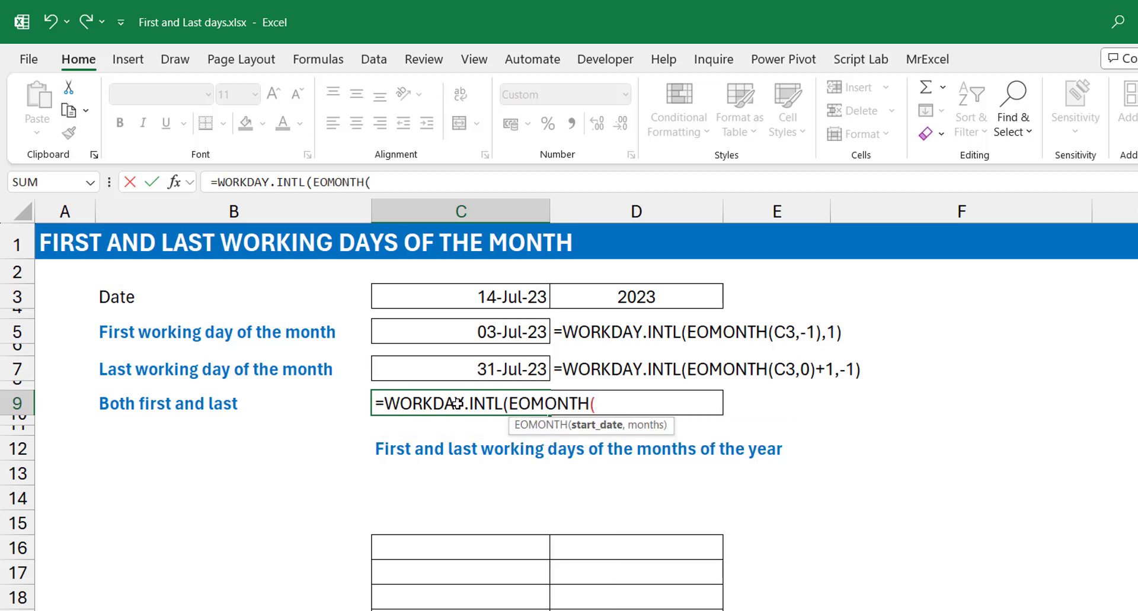
text(c3,)
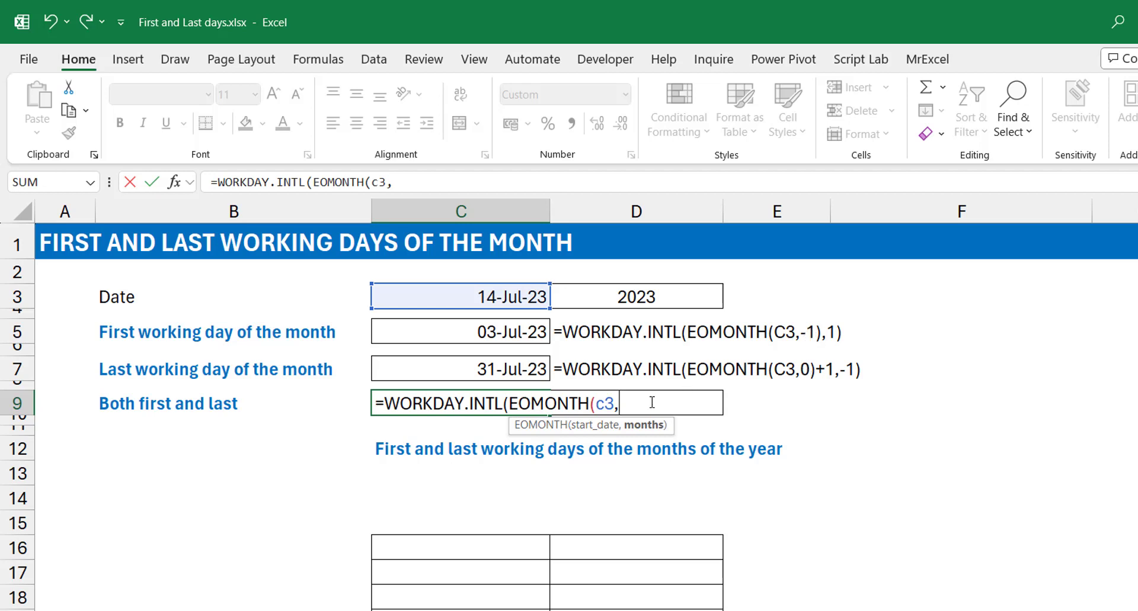
text({-1,0})
text()+)
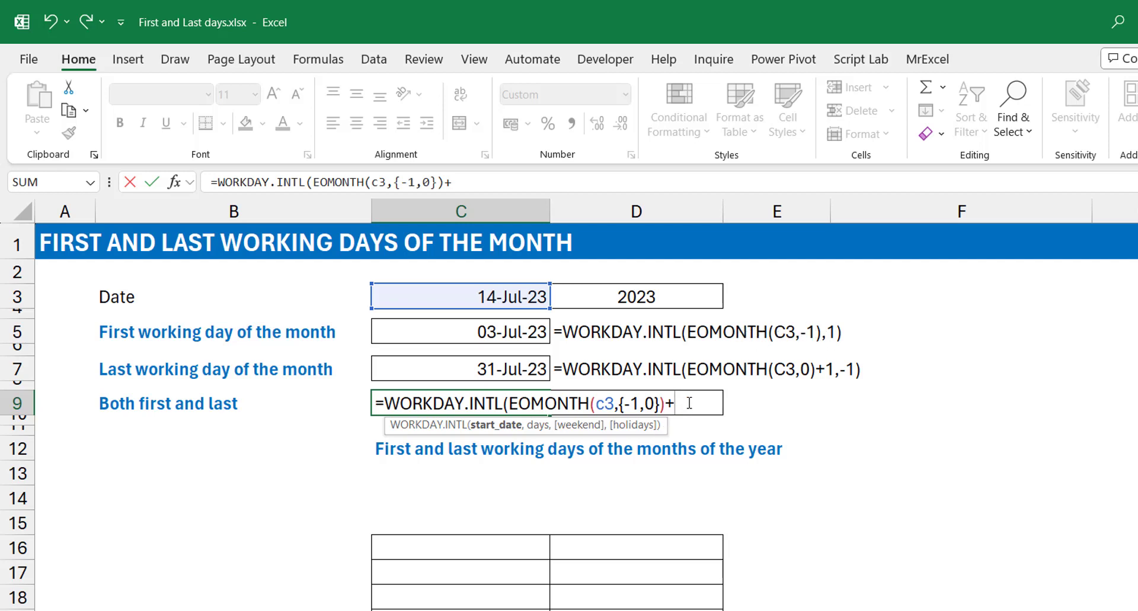
text({0,1})
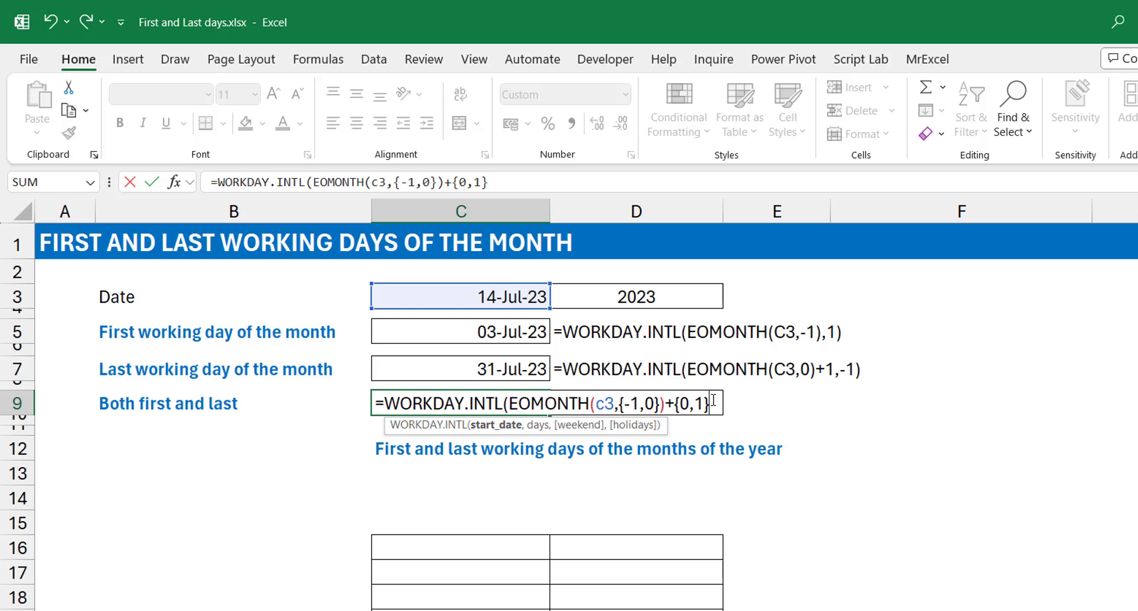
text(,)
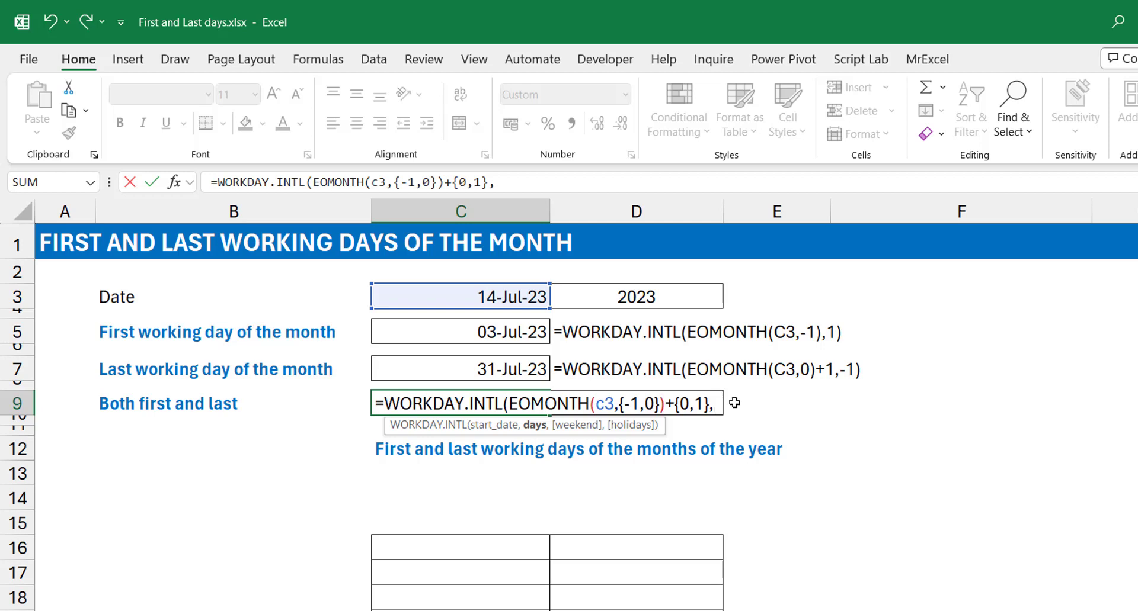
text({1,-1)
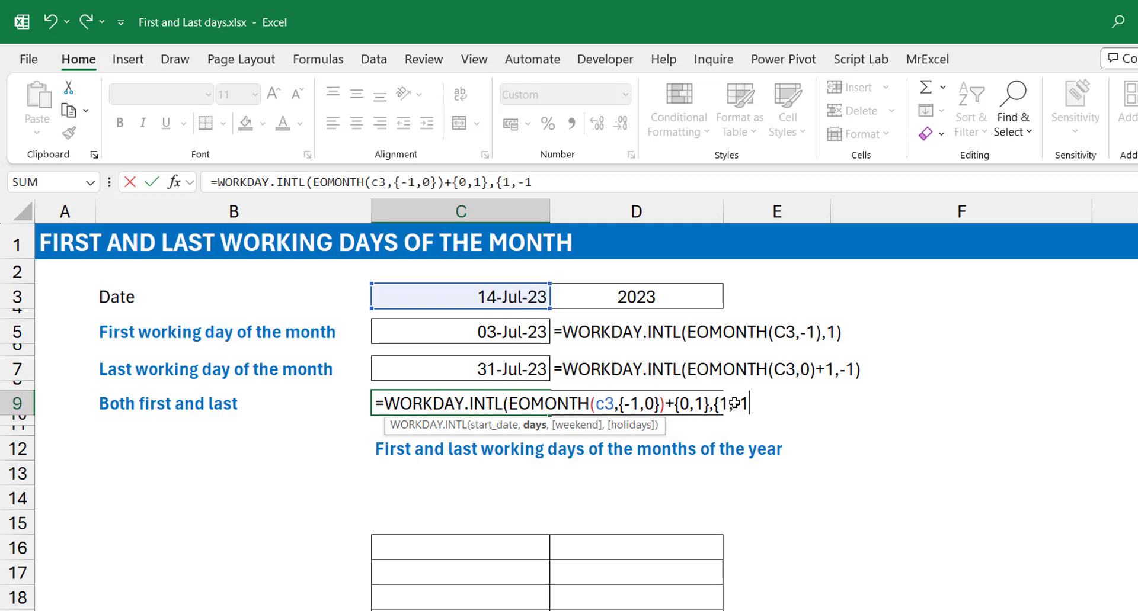
text(}))
key(ctrl+Return)
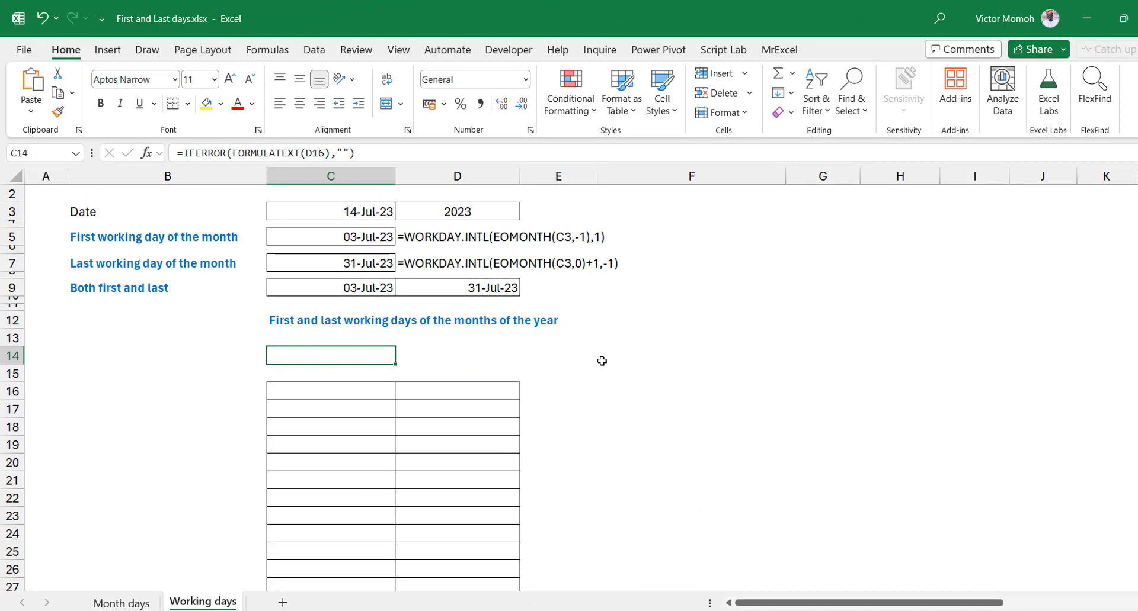
Copy the first-working-day formula text from C5 into C16 as =WORKDAY.INTL(EOMONTH(C3,-1),1), and reselect C16.
click(330, 235)
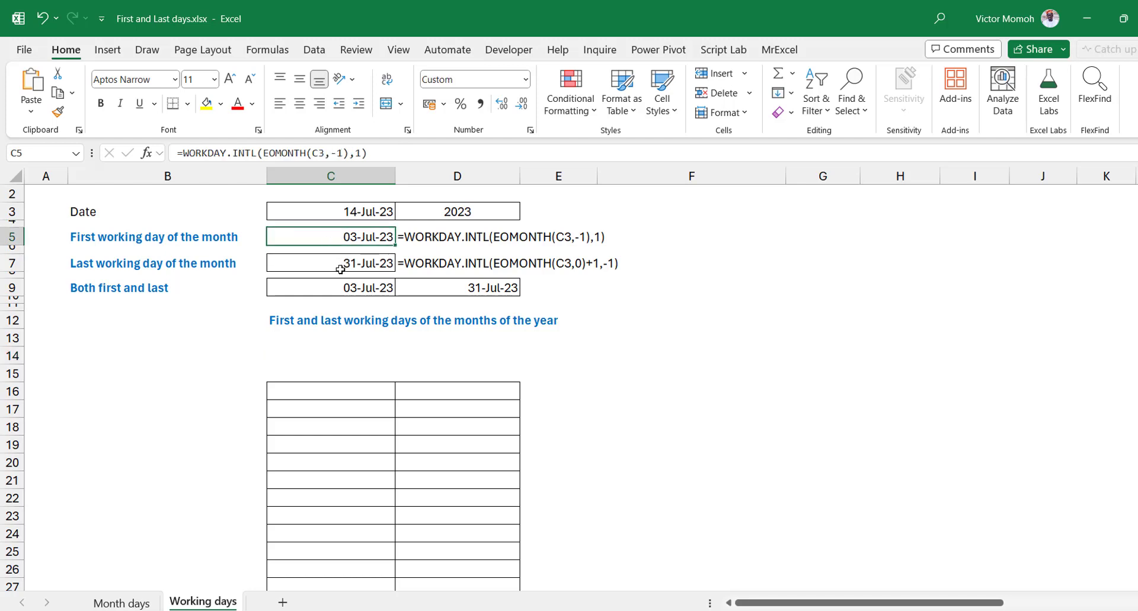
click(335, 212)
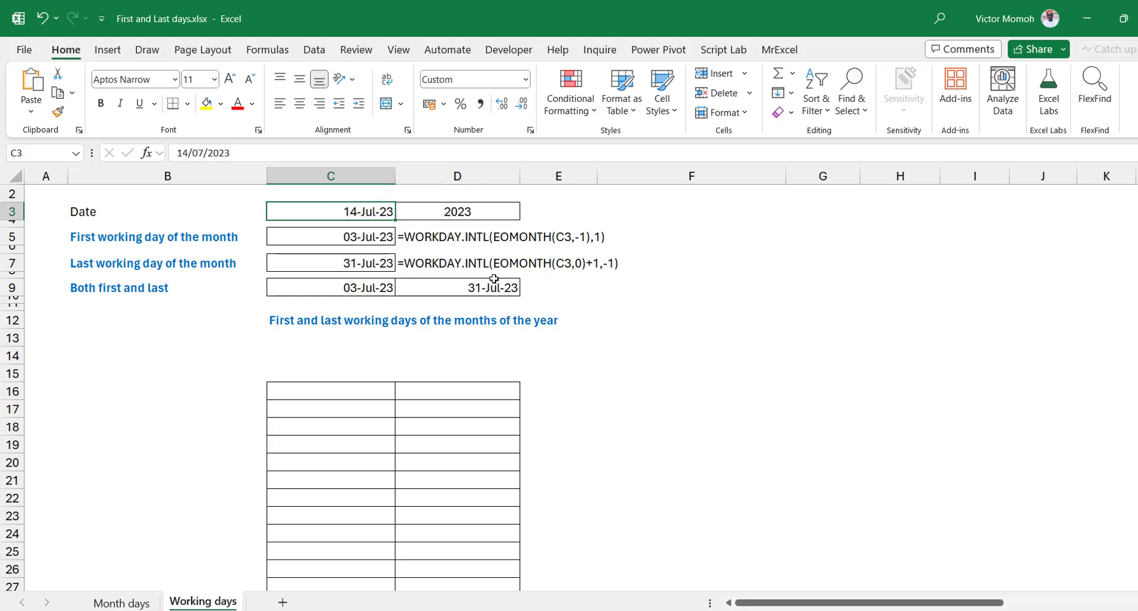
click(346, 237)
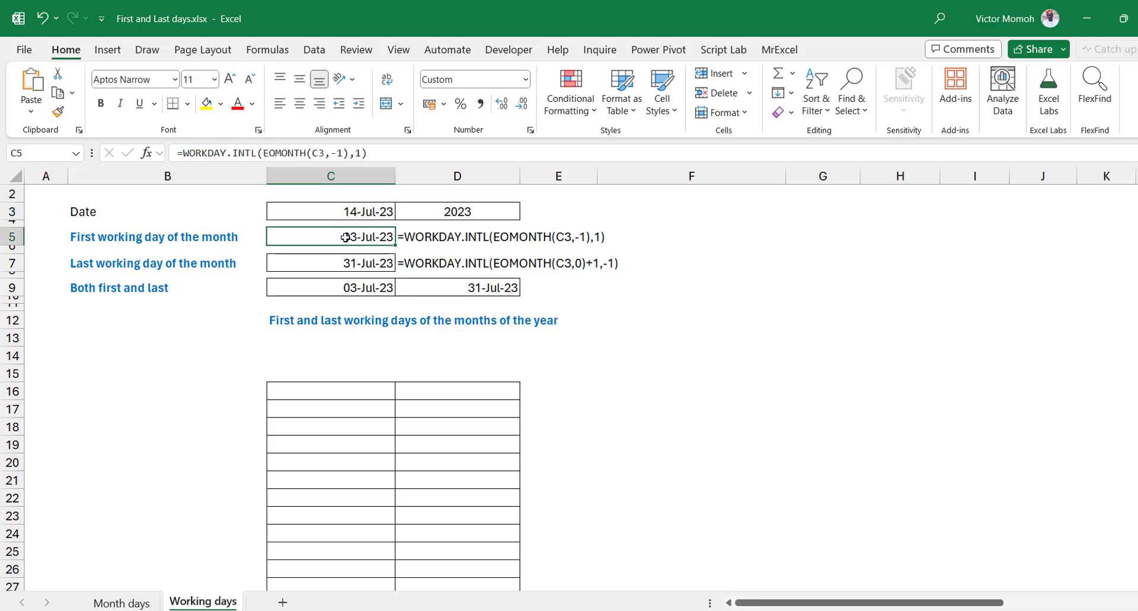
drag(385, 153, 37, 156)
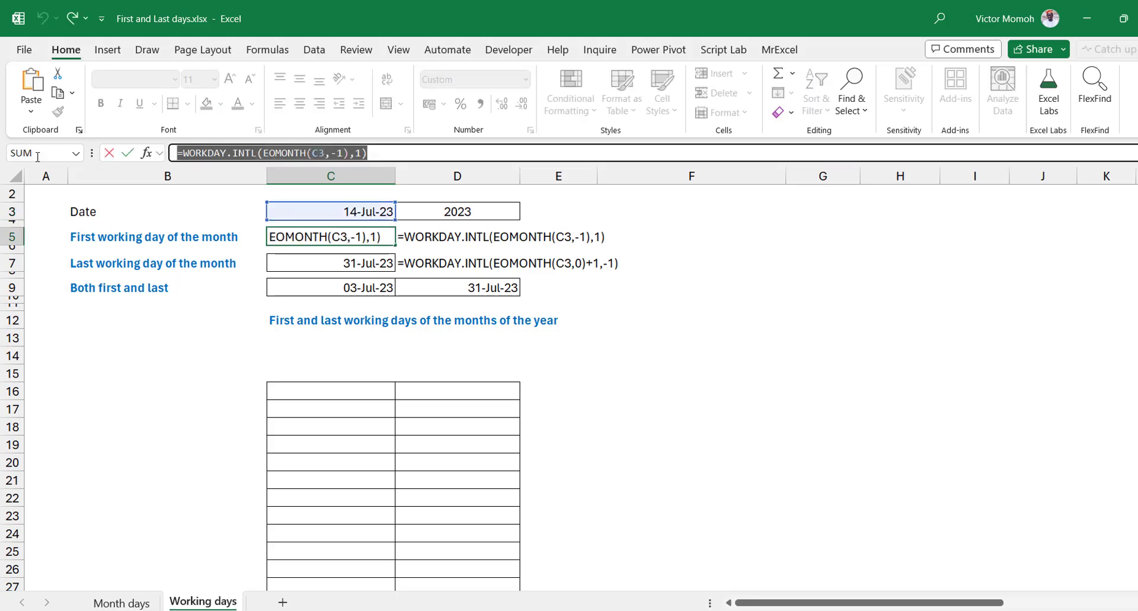
key(Escape)
click(355, 391)
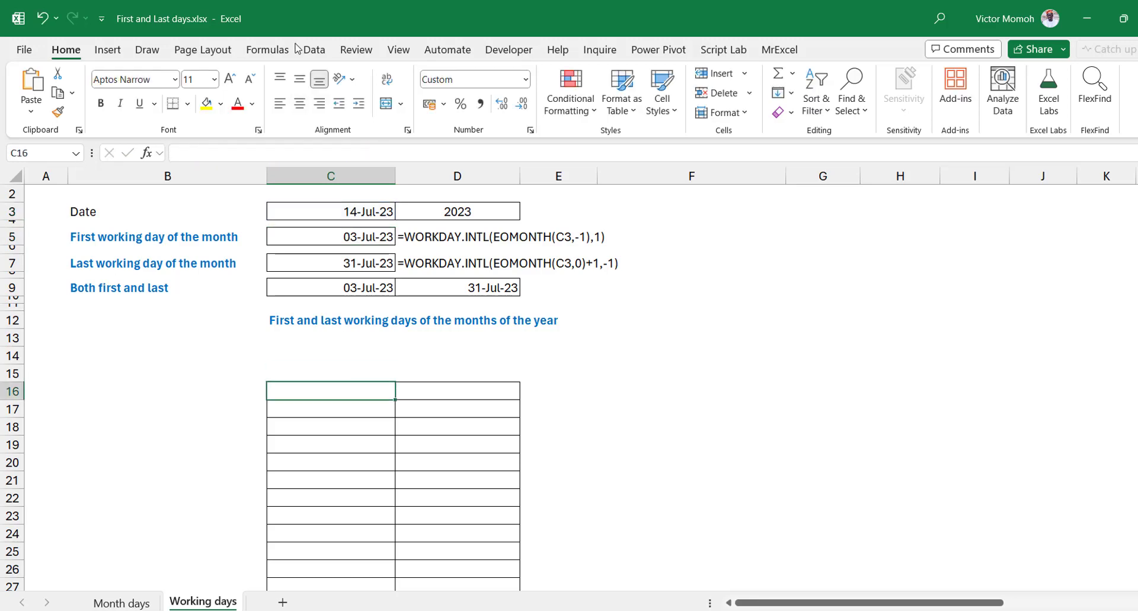
click(272, 153)
key(ctrl+v)
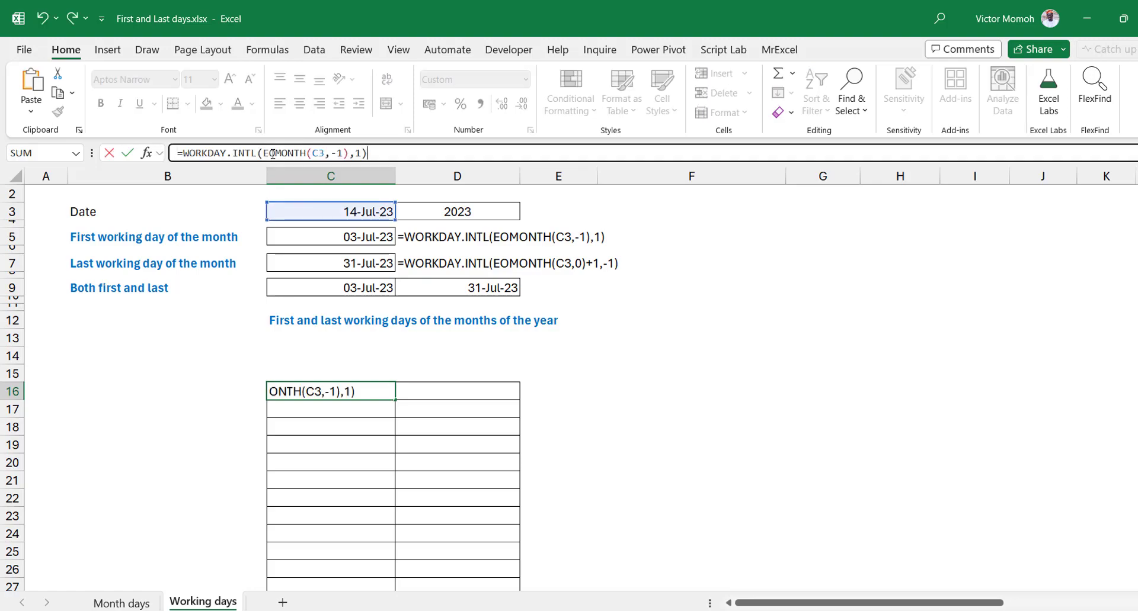
key(Return)
key(Up)
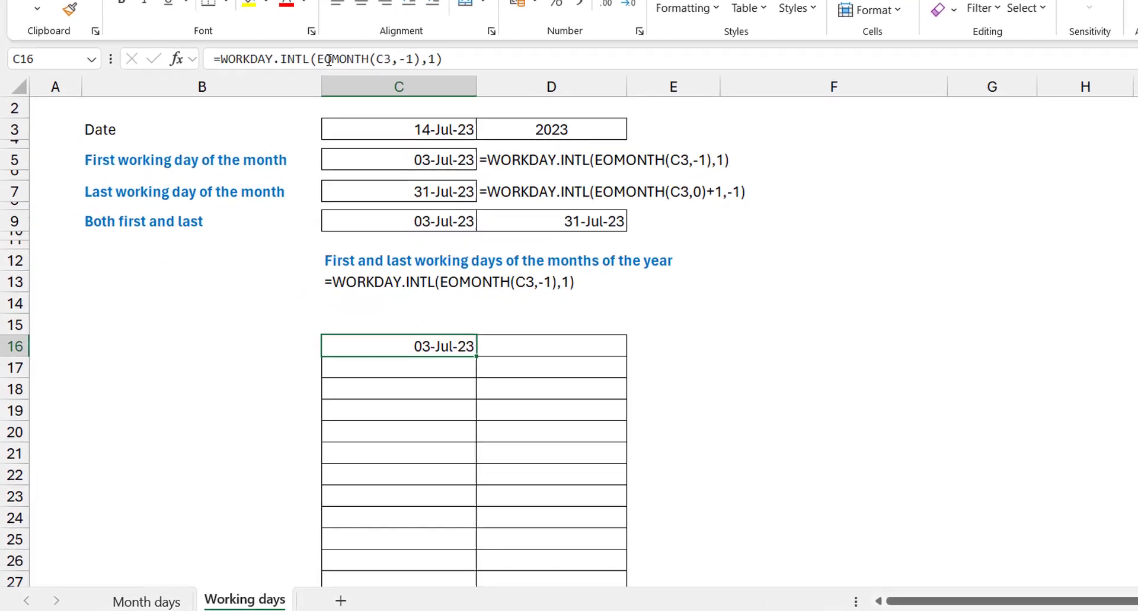
List twelve sequential numbers down from B16 with =SEQUENCE(12), and apply the General number format to them.
key(Left)
text(=sequ)
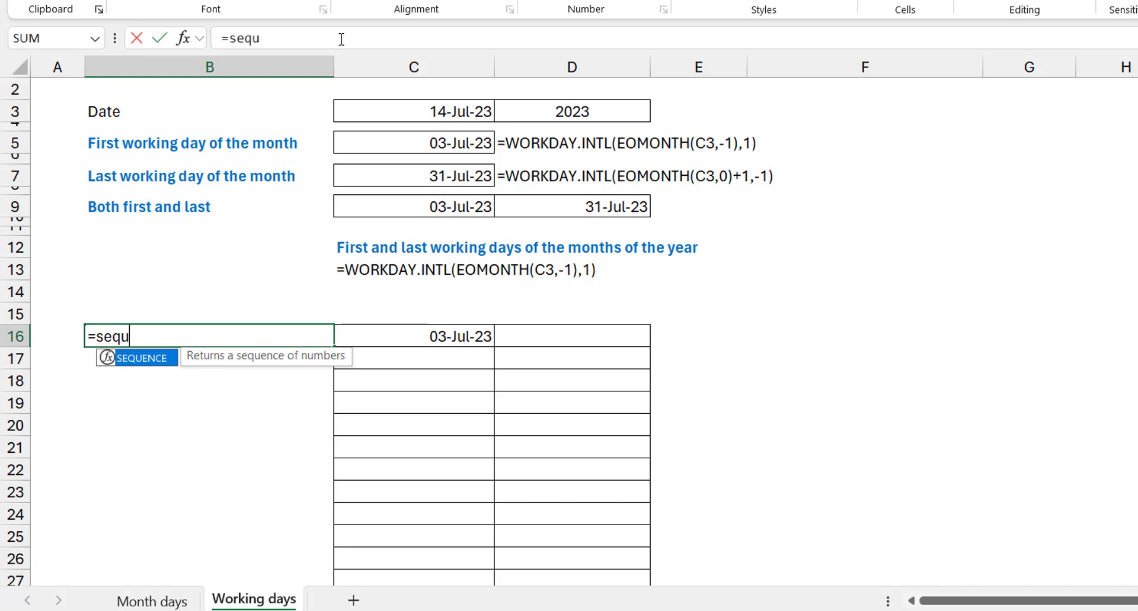
key(Tab)
text(12)
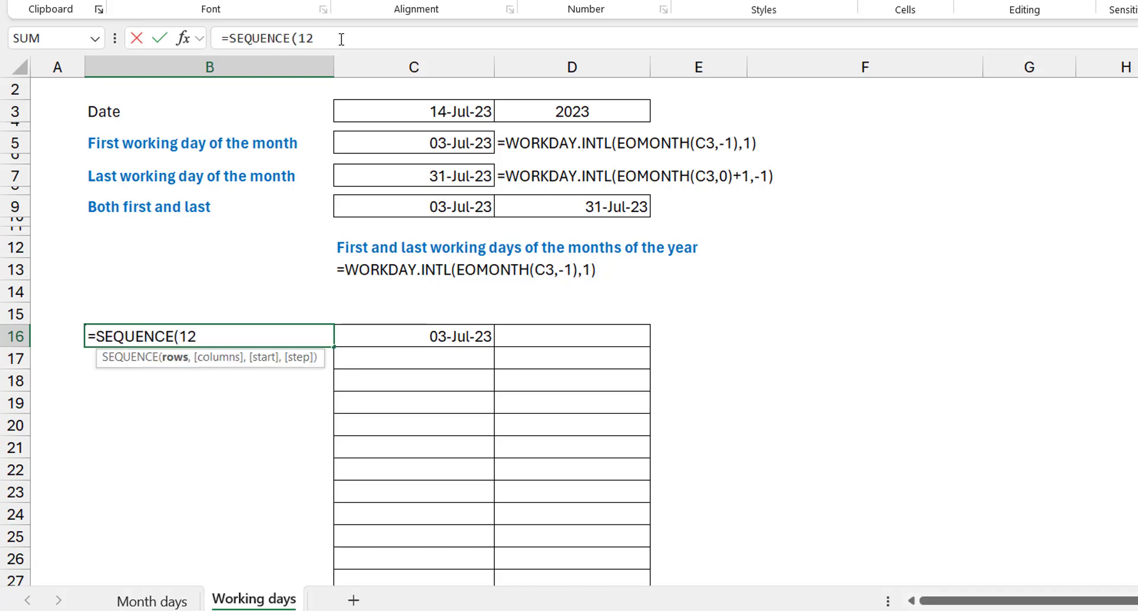
text())
key(ctrl+Return)
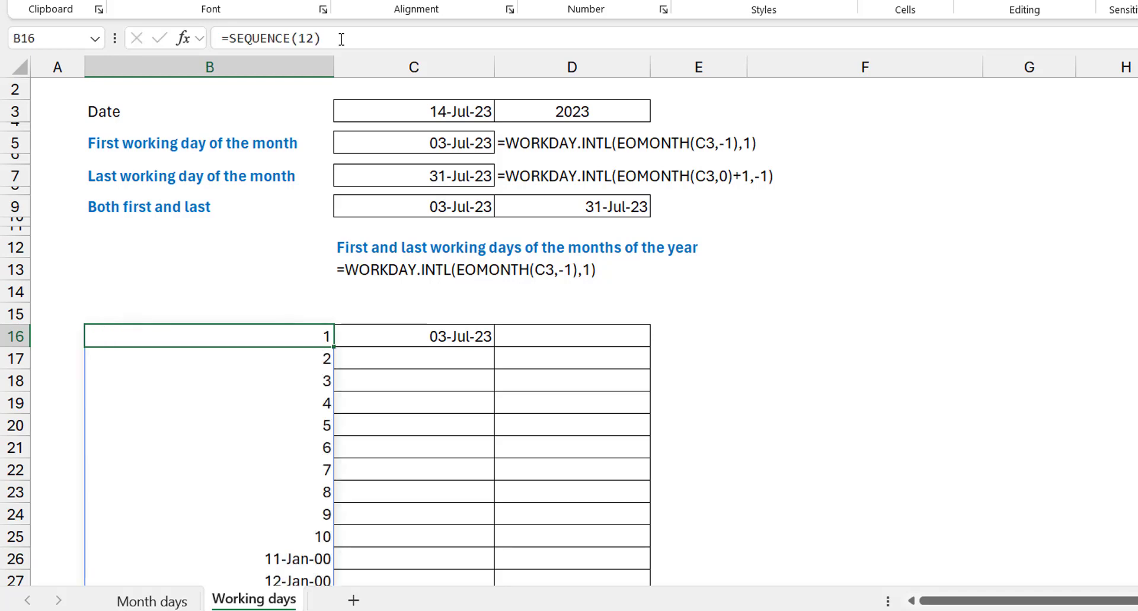
key(ctrl+shift+Down)
key(ctrl+shift+asciitilde)
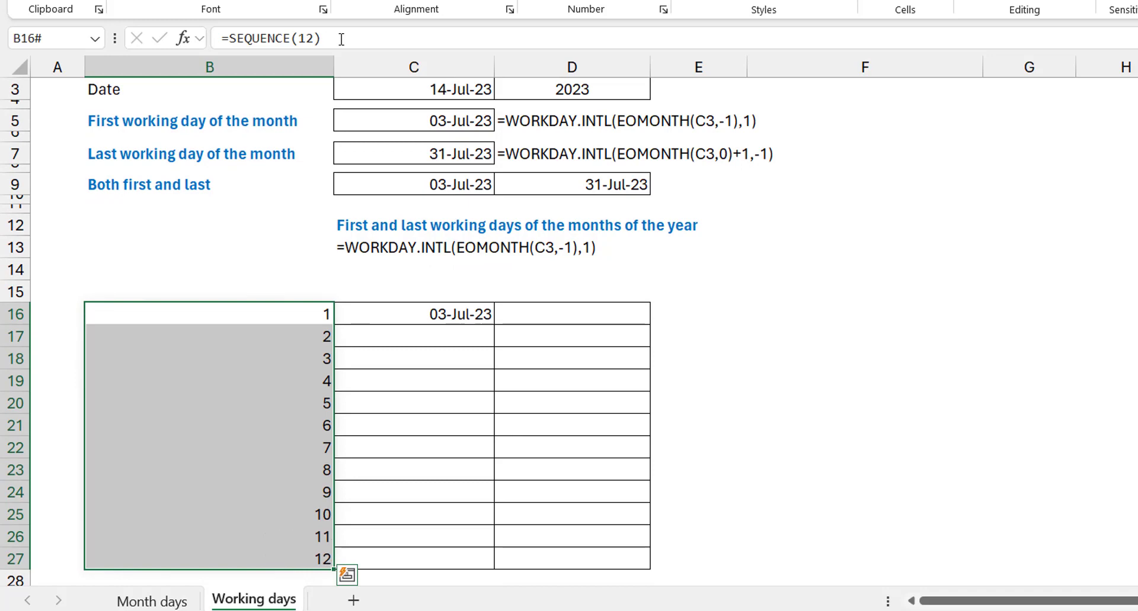
key(Up)
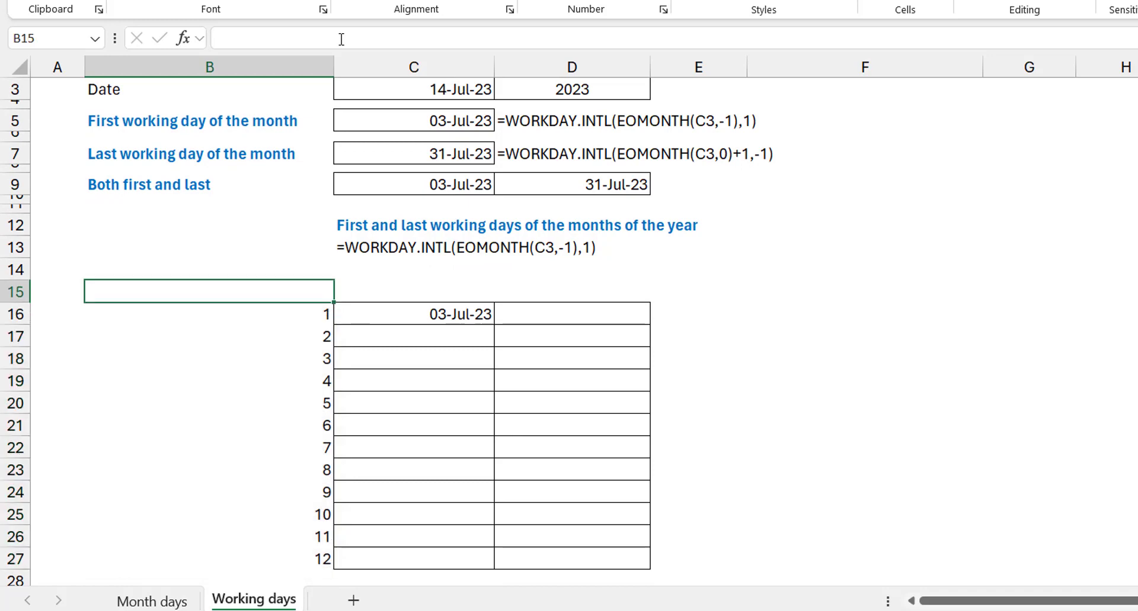
Make the sequence in B16 start at zero with =SEQUENCE(12,,0), and clear the formula from the cell.
key(Down)
click(315, 36)
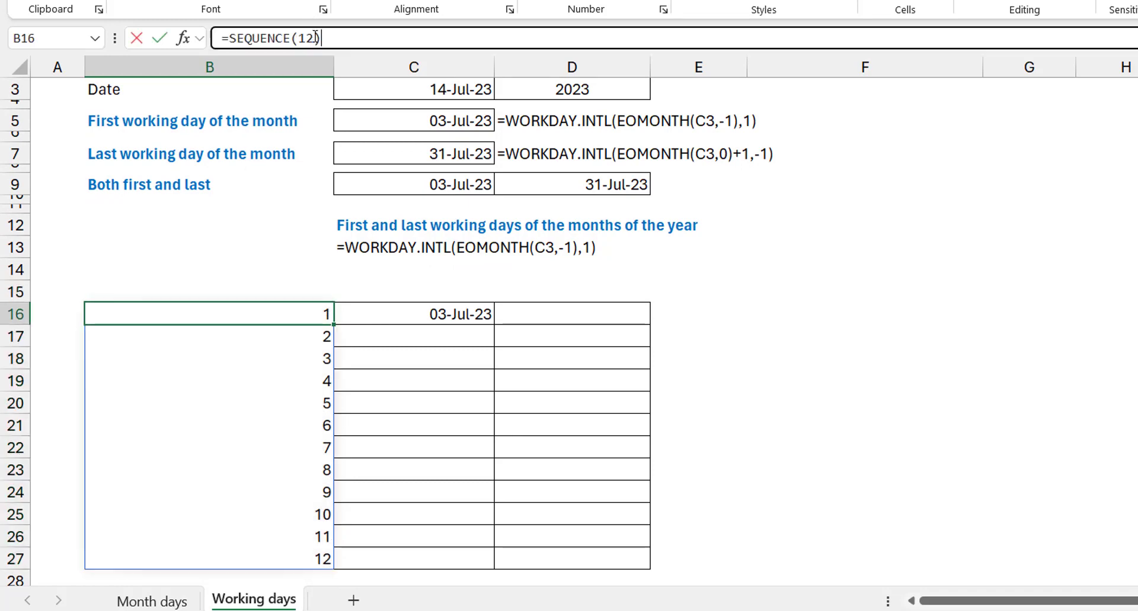
text(,)
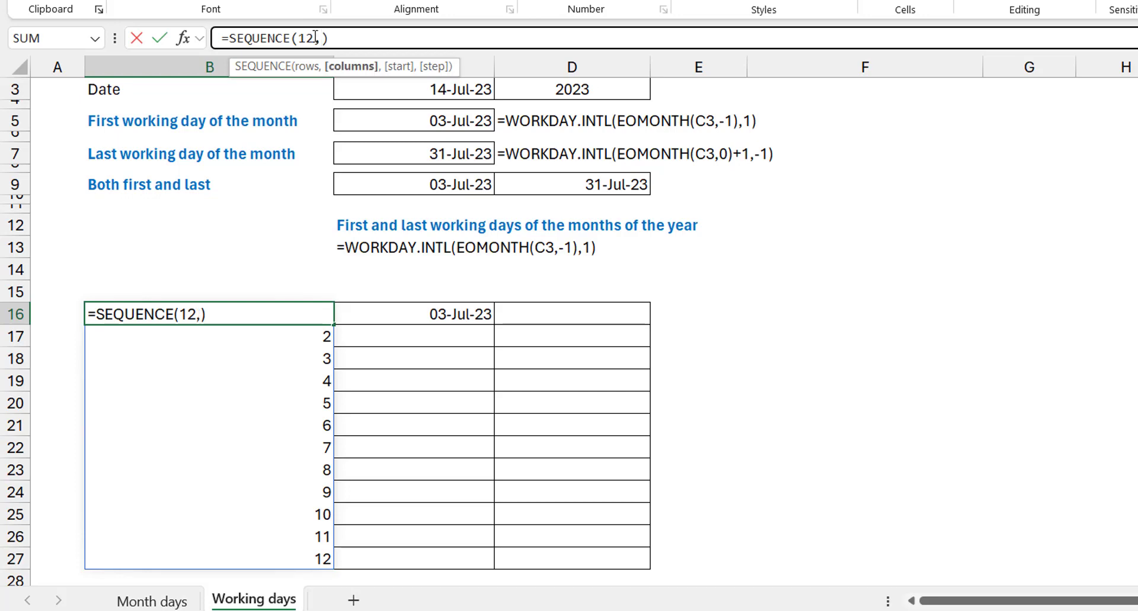
text(,0)
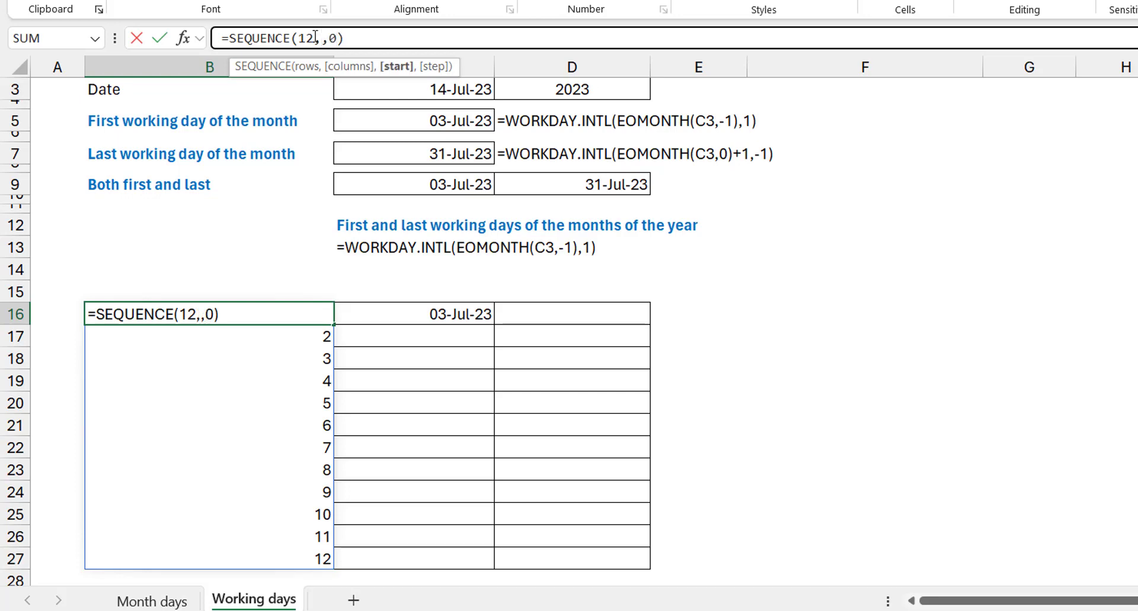
key(ctrl+Return)
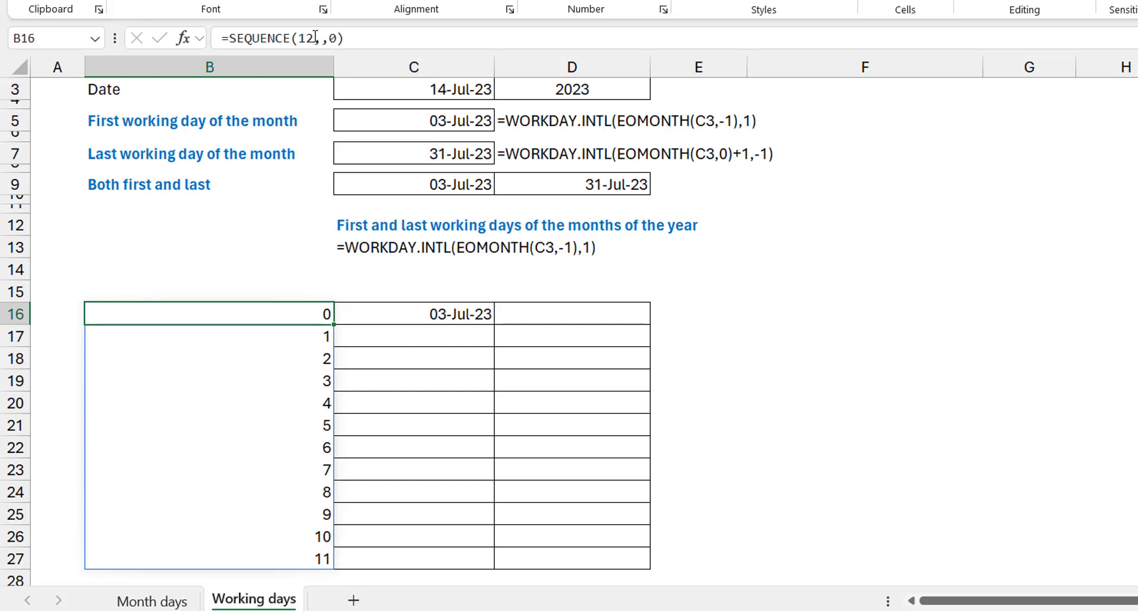
key(Delete)
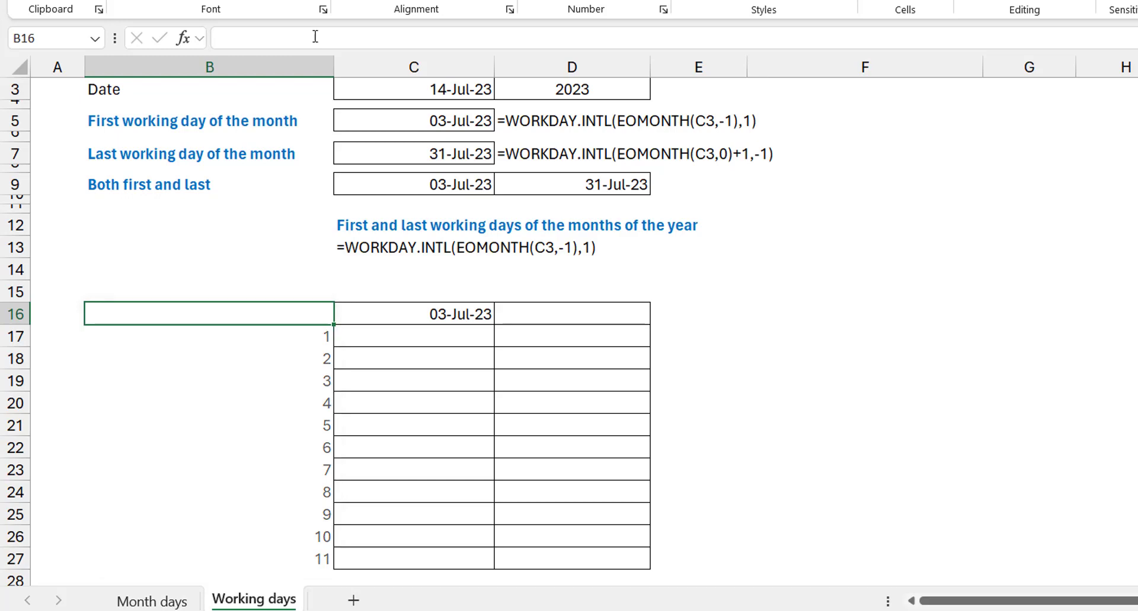
Extend the C16 formula to twelve months as =WORKDAY.INTL(EOMONTH(C3,-1+SEQUENCE(12,,0)),1), and reselect C16.
key(Right)
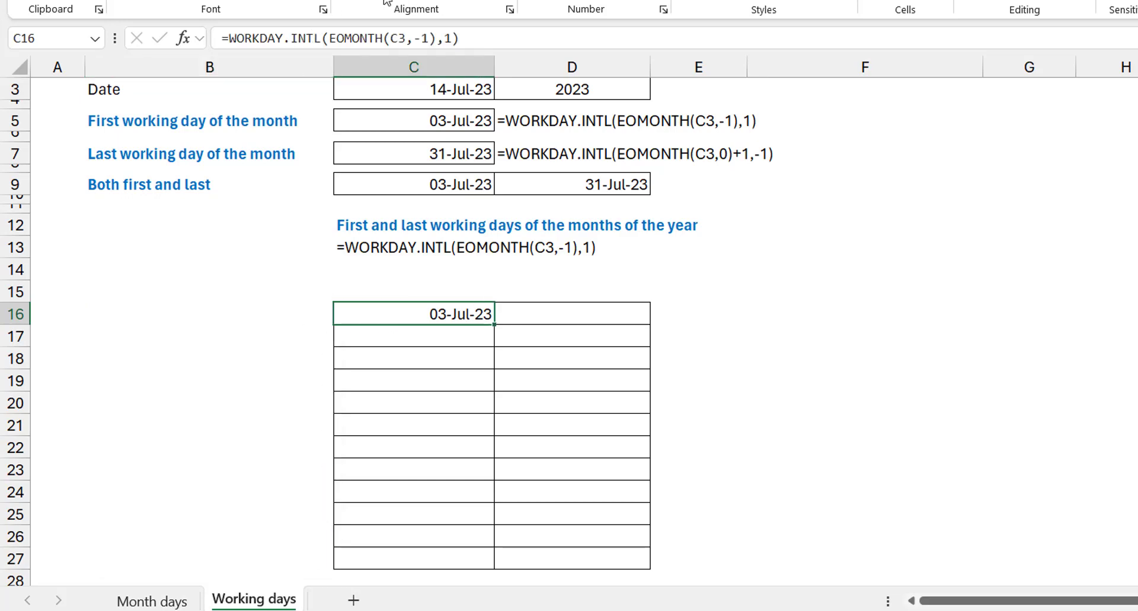
click(432, 38)
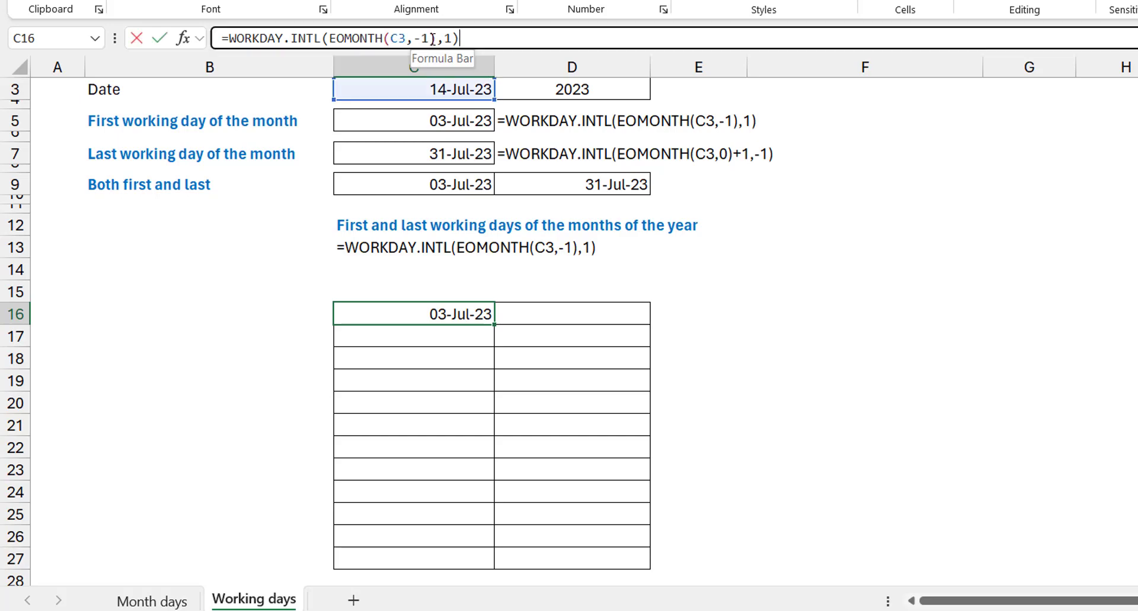
text(+sequen)
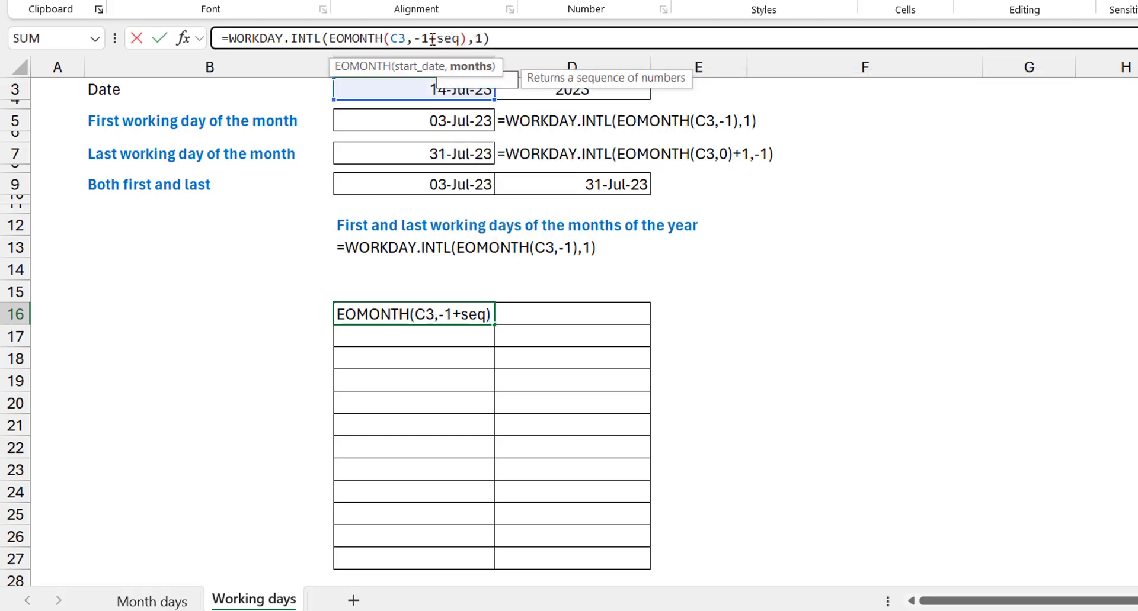
key(Tab)
text(12,,0)
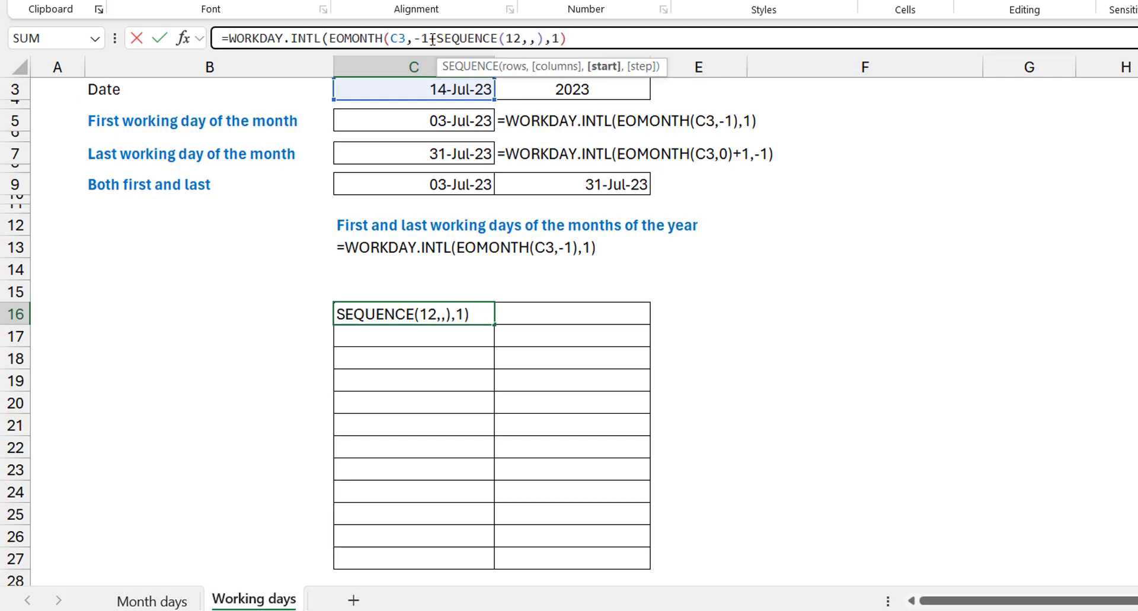
text())
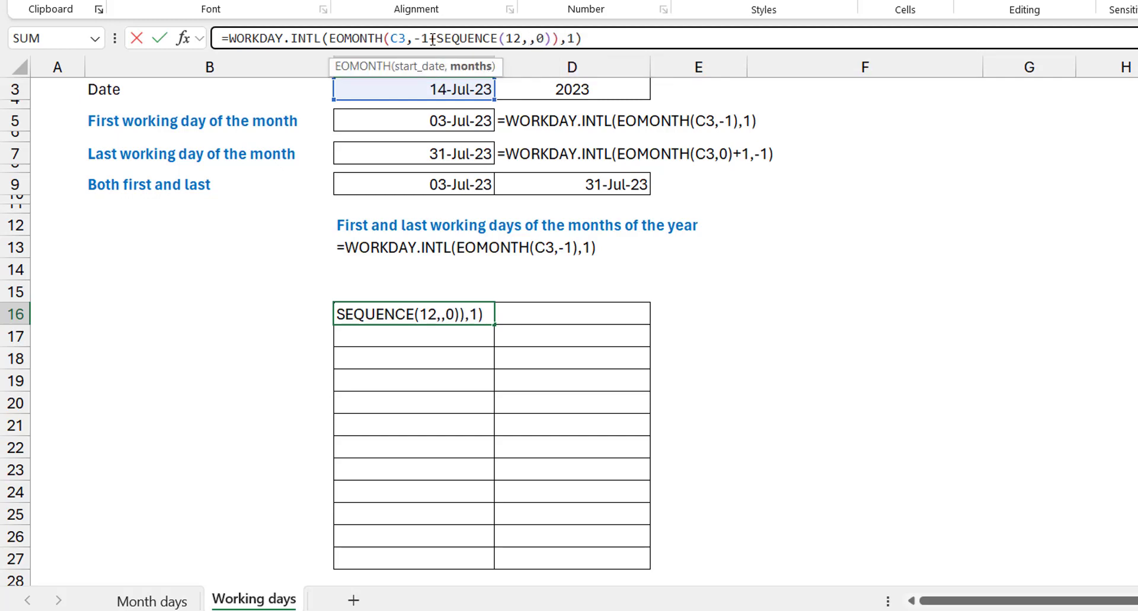
drag(437, 39, 534, 70)
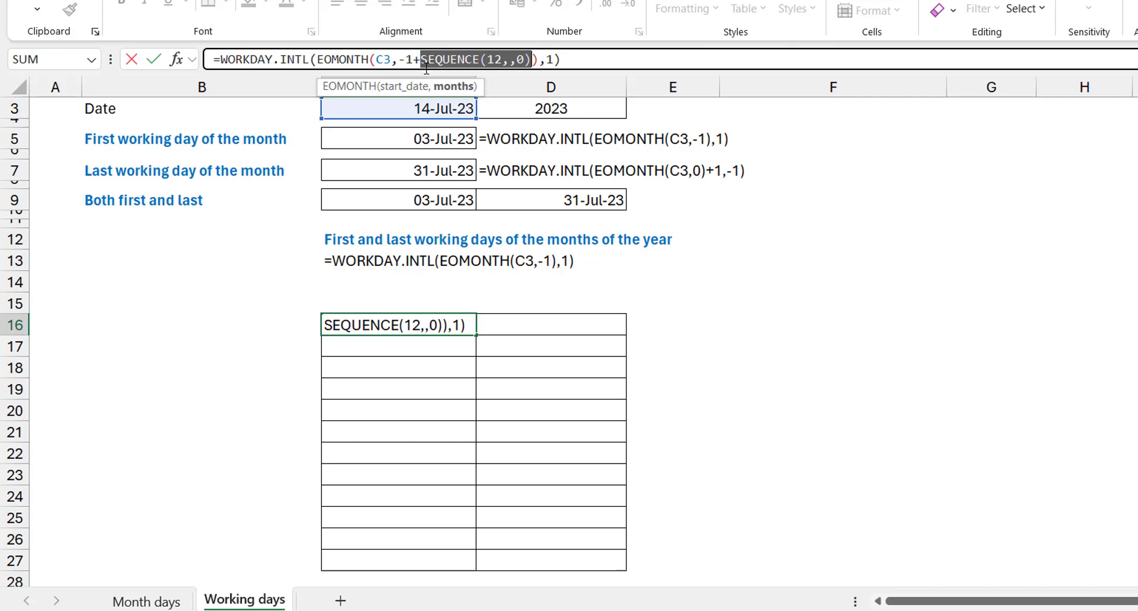
click(588, 59)
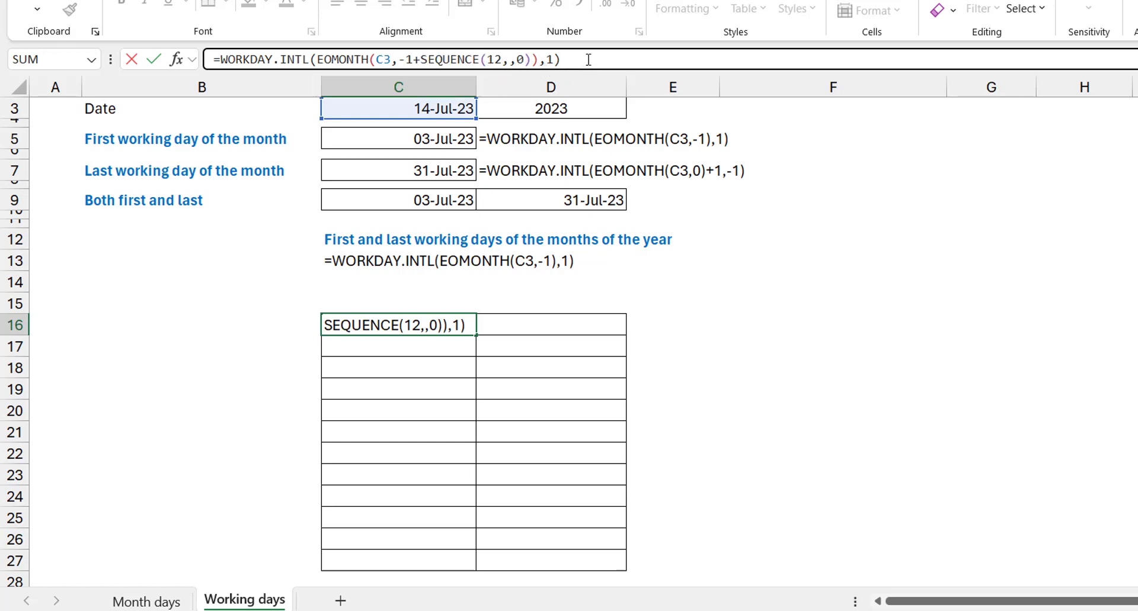
key(Return)
key(Up)
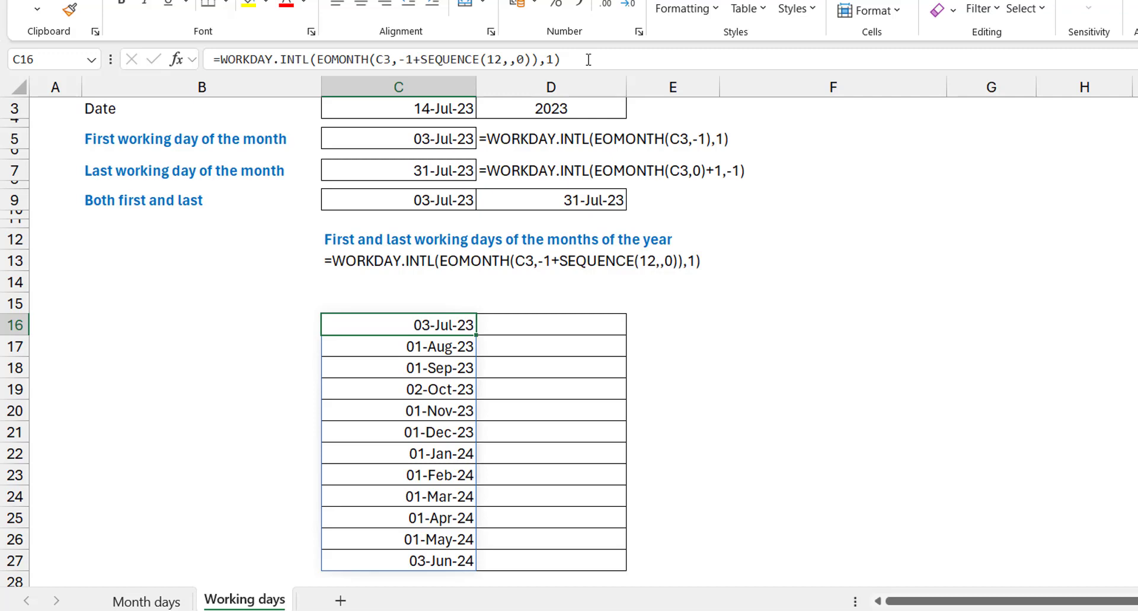
Copy the last-working-day formula text from C7 into D16 as =WORKDAY.INTL(EOMONTH(C3,0)+1,-1), and apply the date format to D16.
click(429, 171)
click(477, 61)
drag(478, 61, 33, 51)
key(ctrl+c)
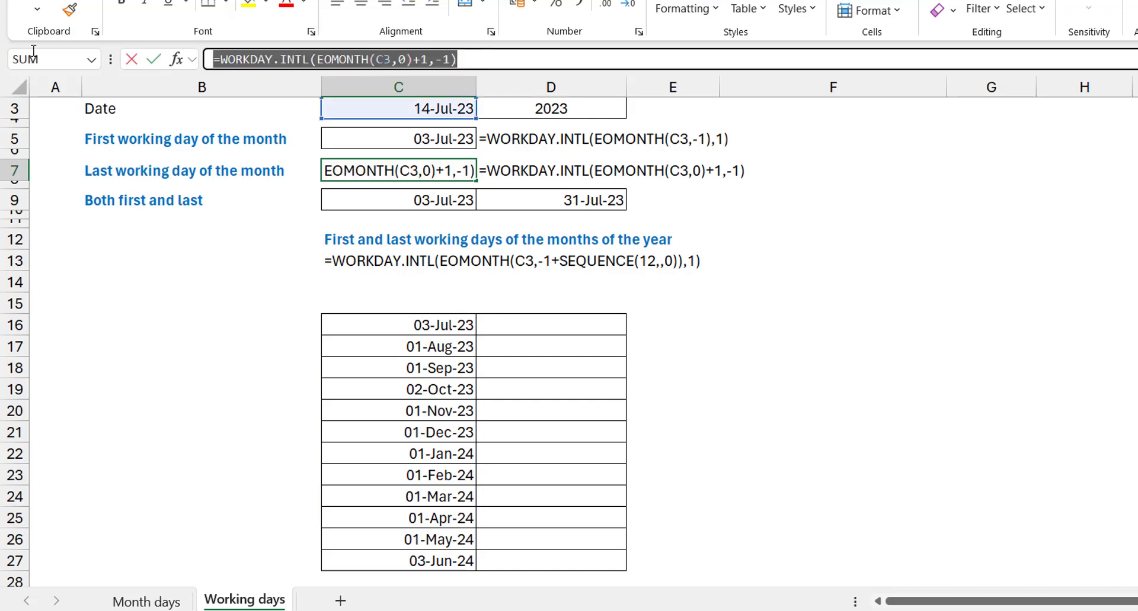
key(Escape)
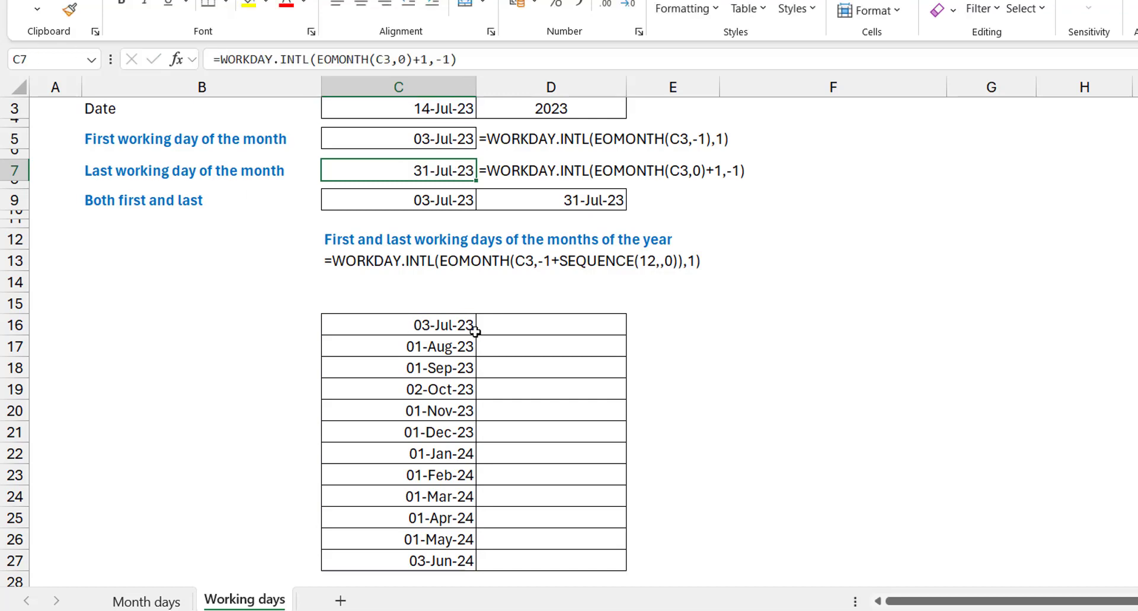
click(524, 330)
click(301, 58)
key(ctrl+v)
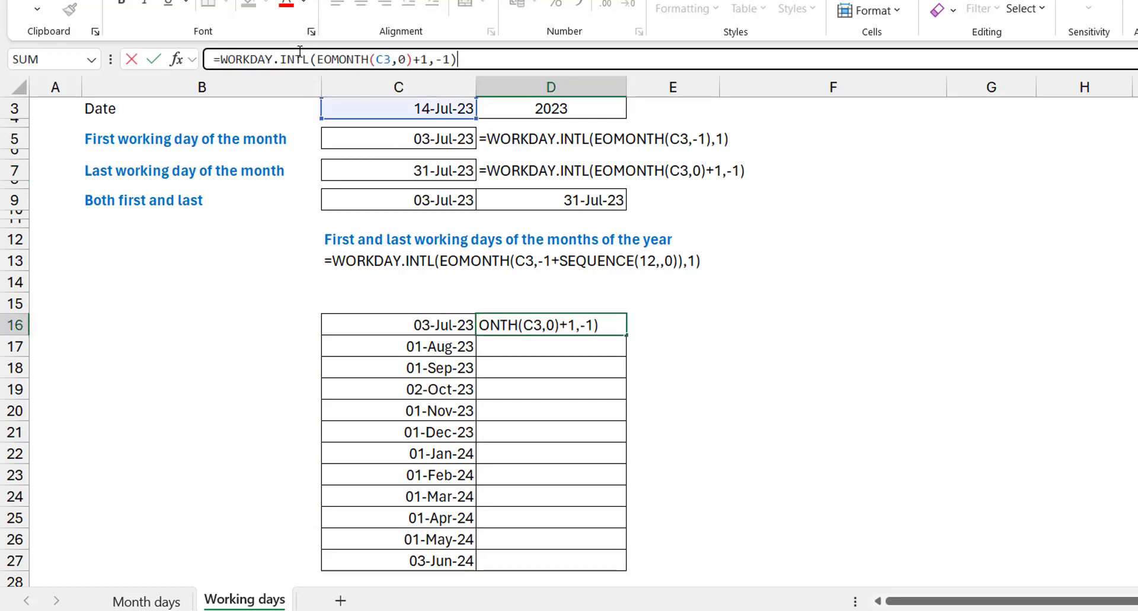
key(Return)
key(Up)
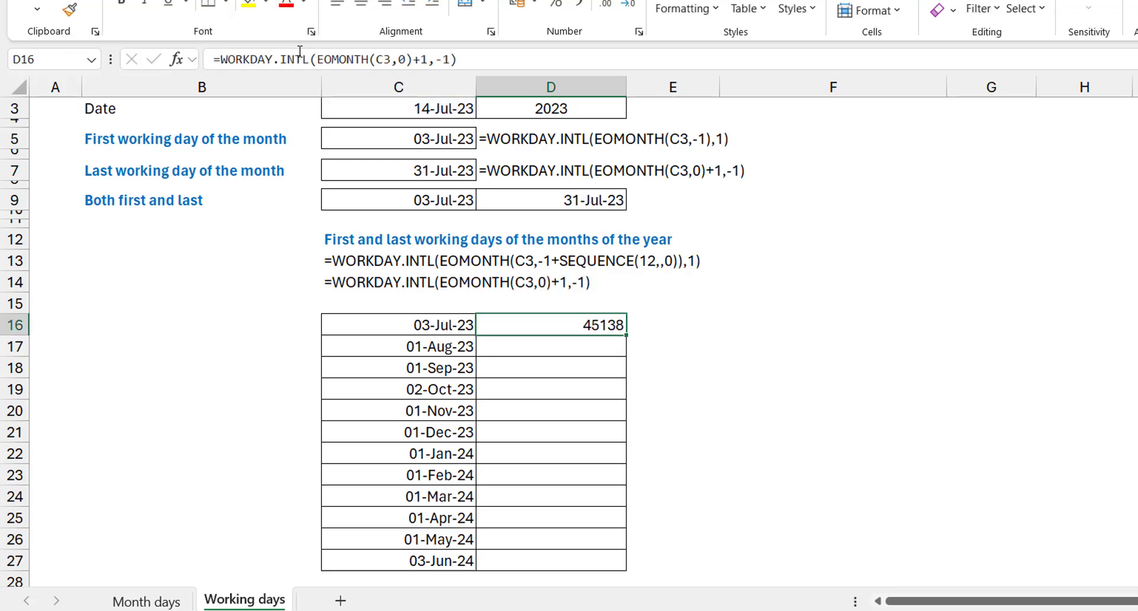
key(ctrl+shift+3)
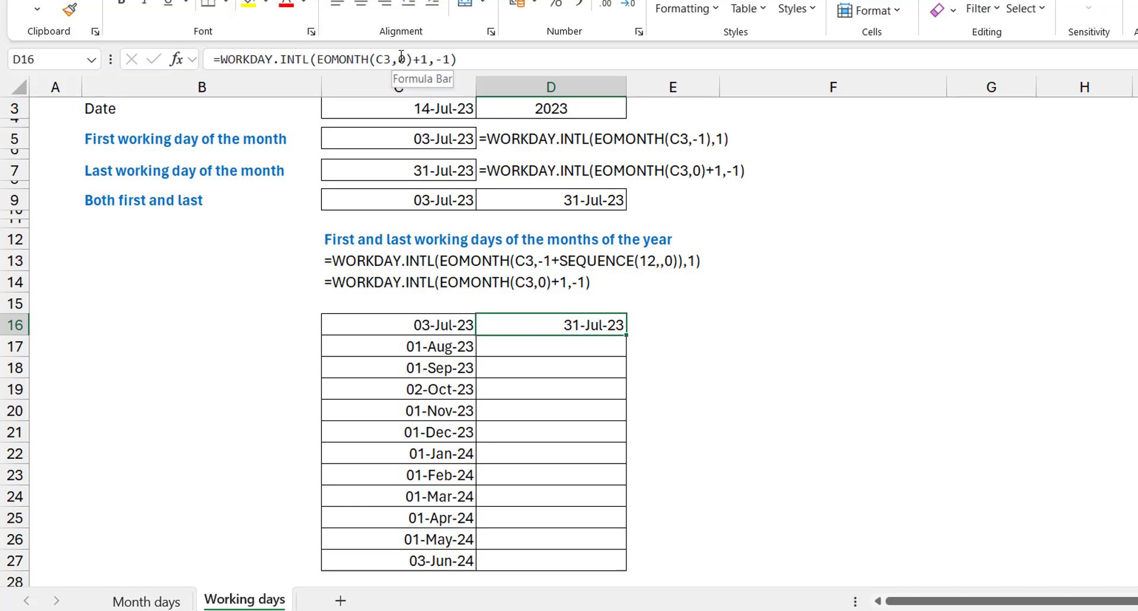
Extend the D16 formula to twelve months as =WORKDAY.INTL(EOMONTH(C3,SEQUENCE(12,,0))+1,-1).
click(401, 59)
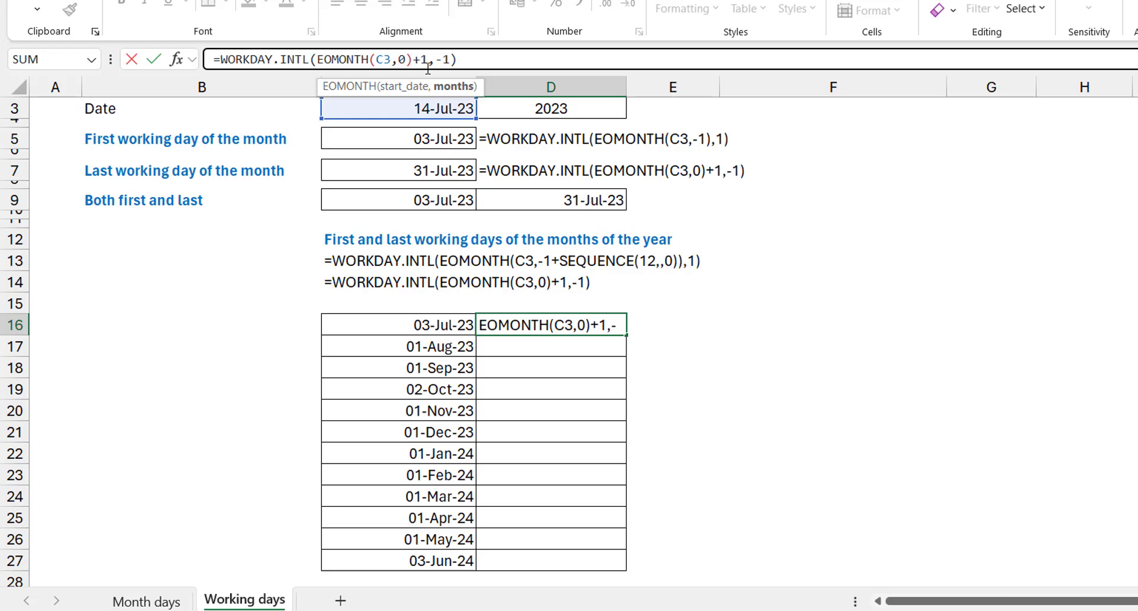
key(Delete)
text(sequence)
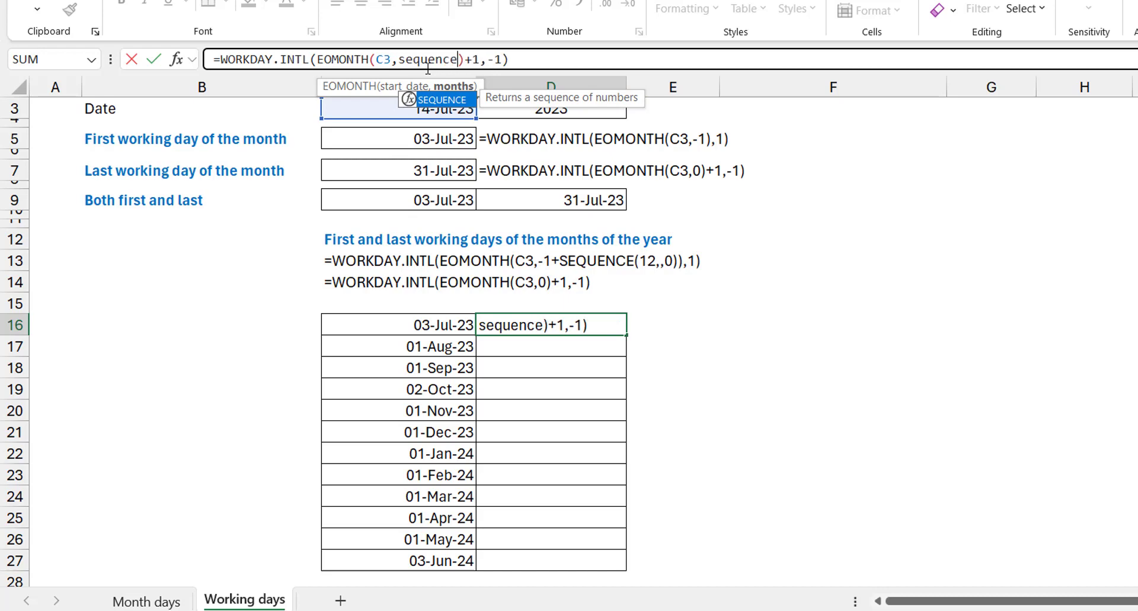
key(Tab)
text(12,,0)
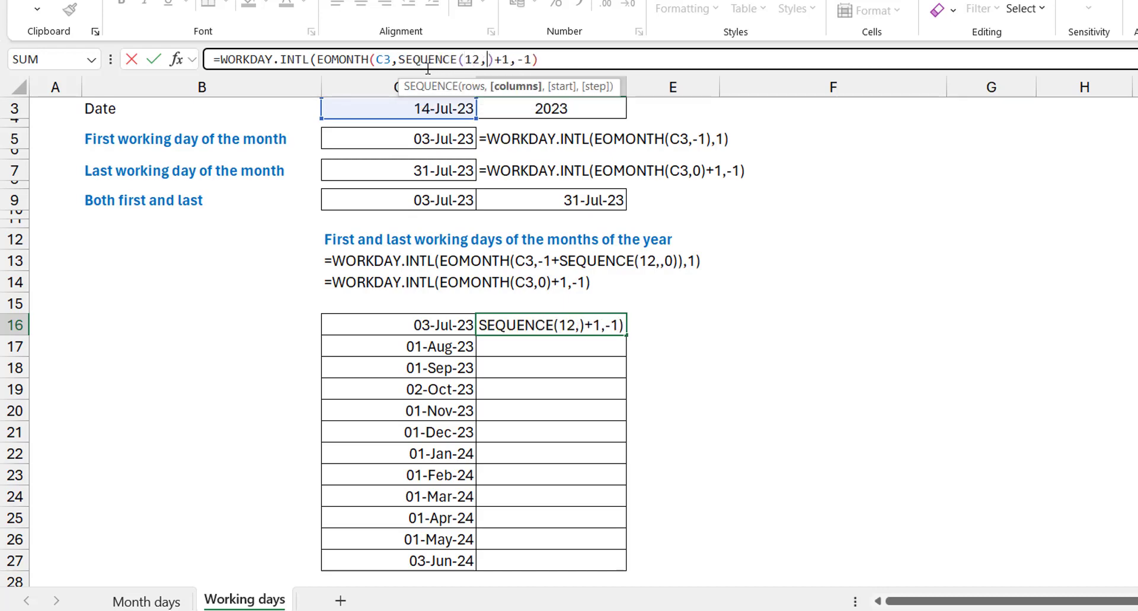
text())
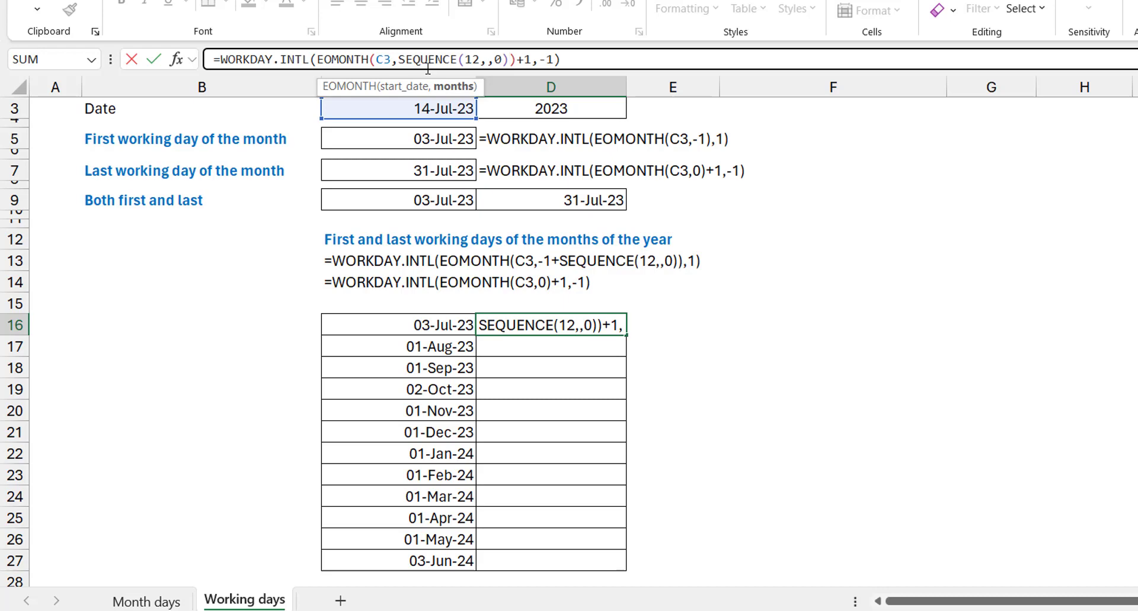
key(Return)
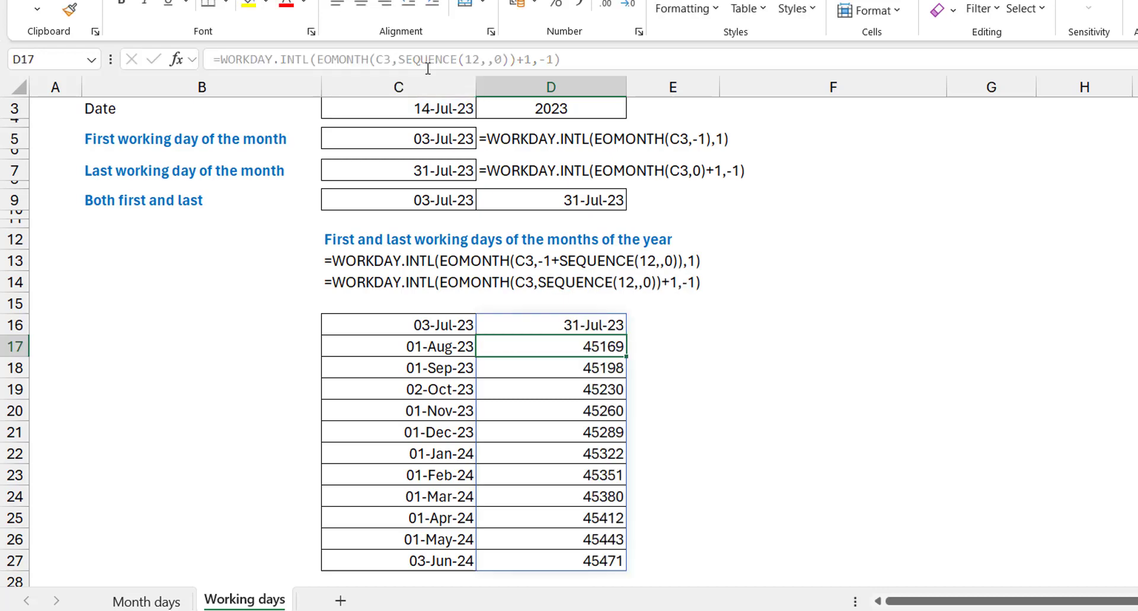
Apply the date format to D17:D27, and compare the formulas in C16 and D16.
key(ctrl+shift+Down)
key(ctrl+shift+3)
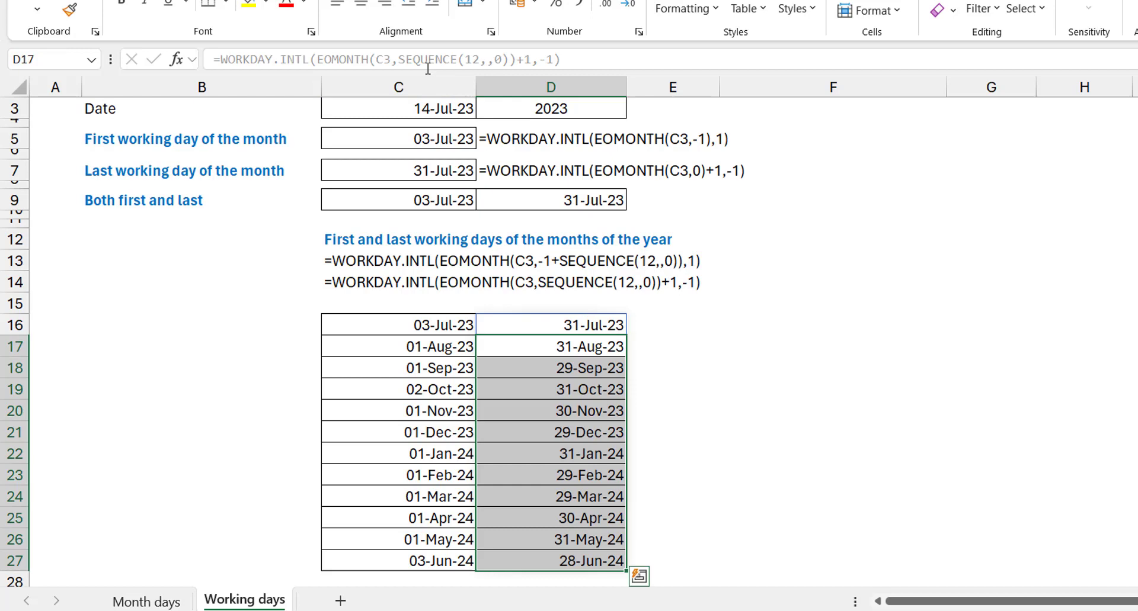
key(Up)
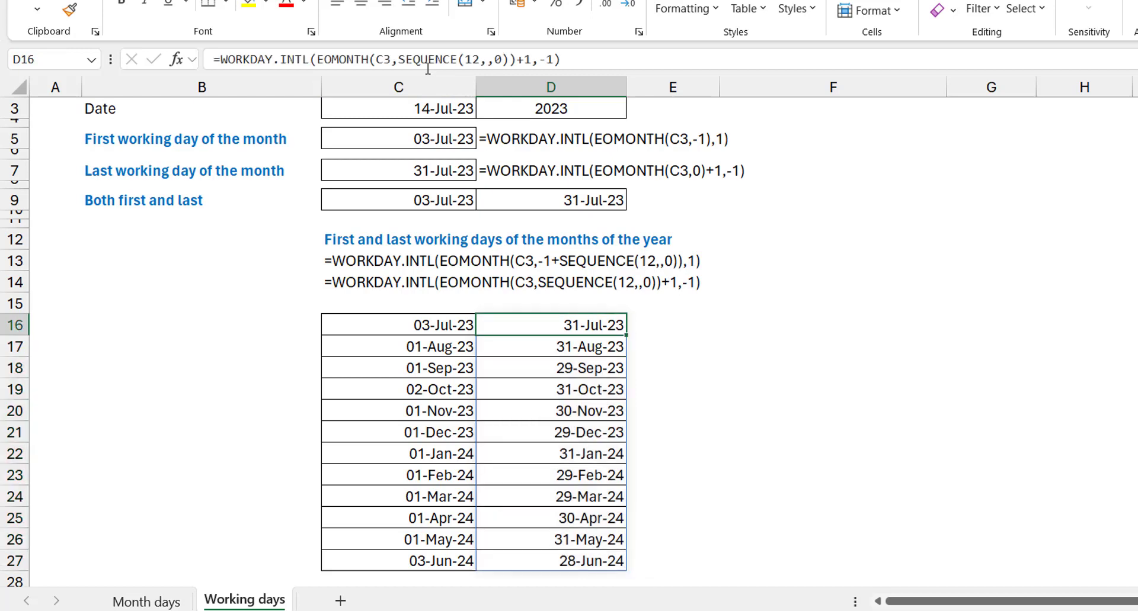
key(Left)
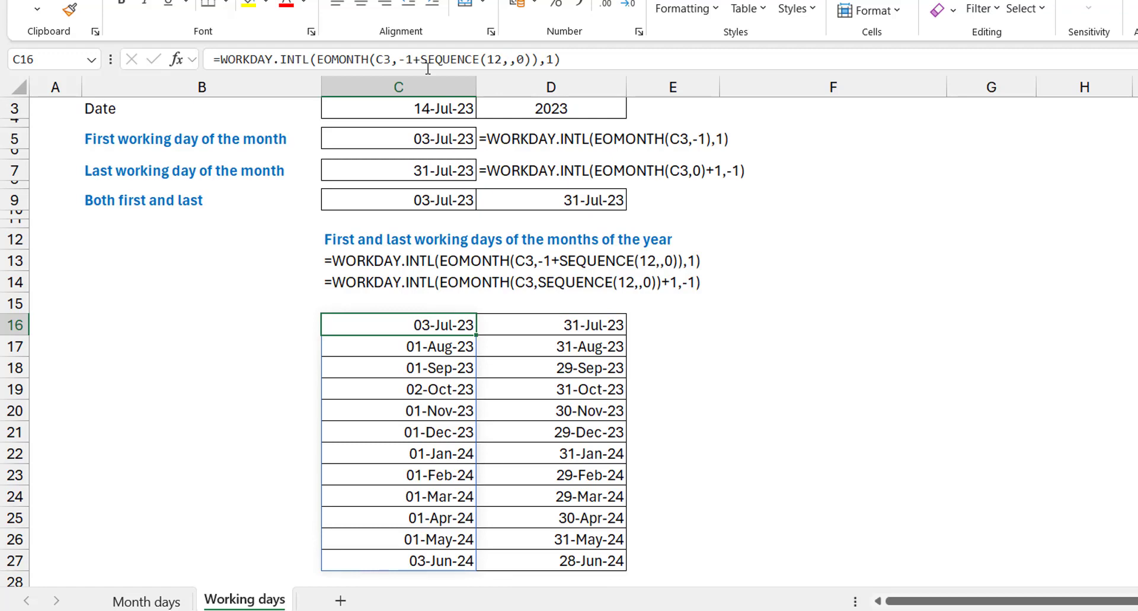
key(Right)
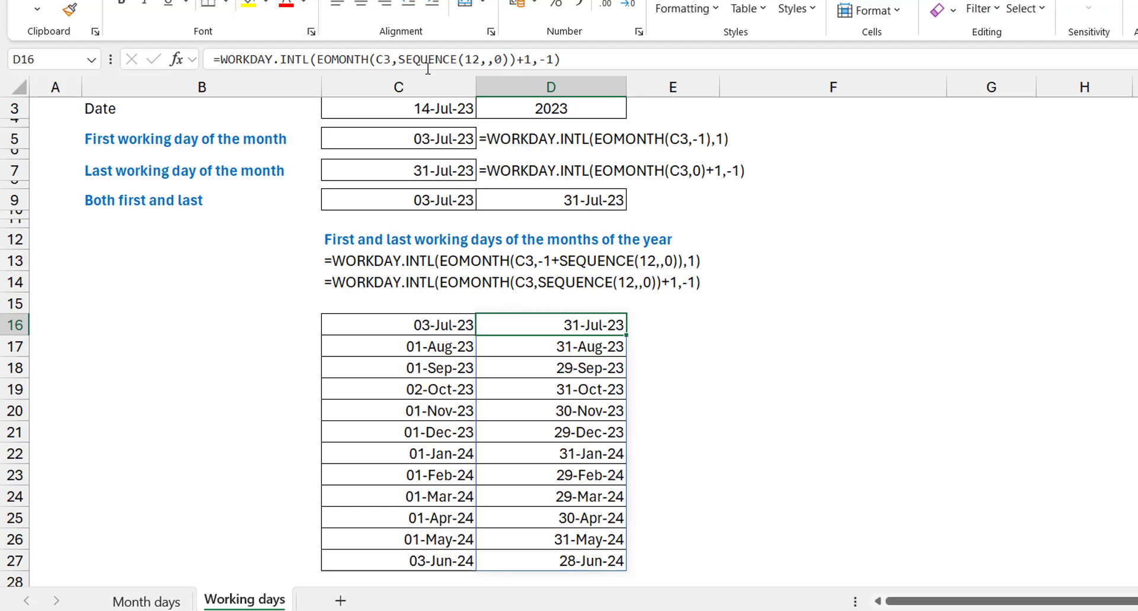
Review the C9 array formula, and rewrite the EOMONTH months argument in C16 as {-1,0}+SEQUENCE(12,,0).
click(420, 203)
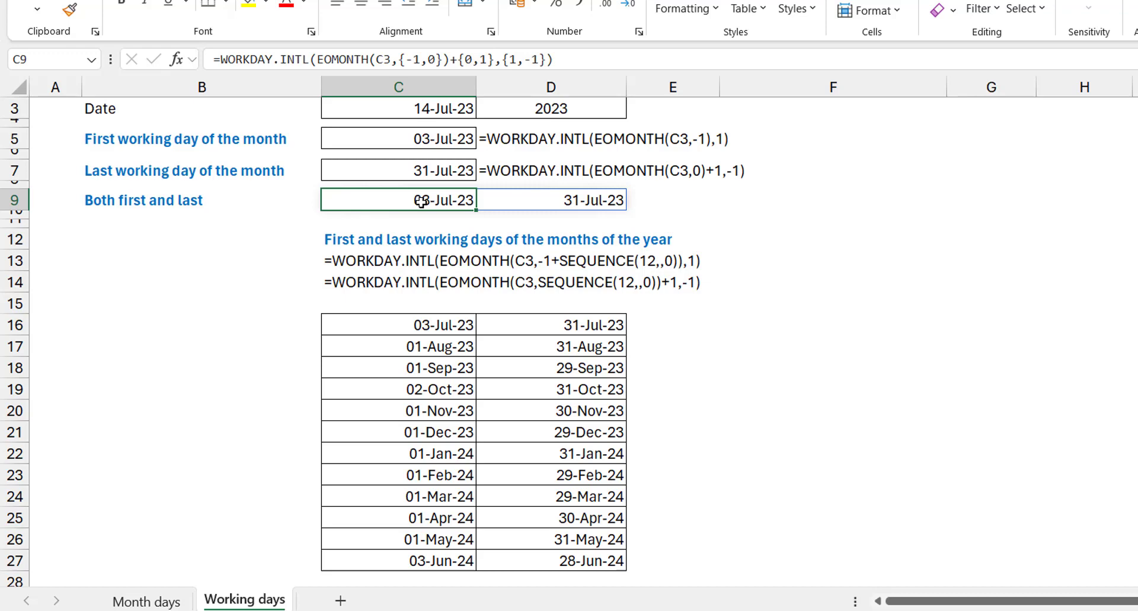
click(419, 325)
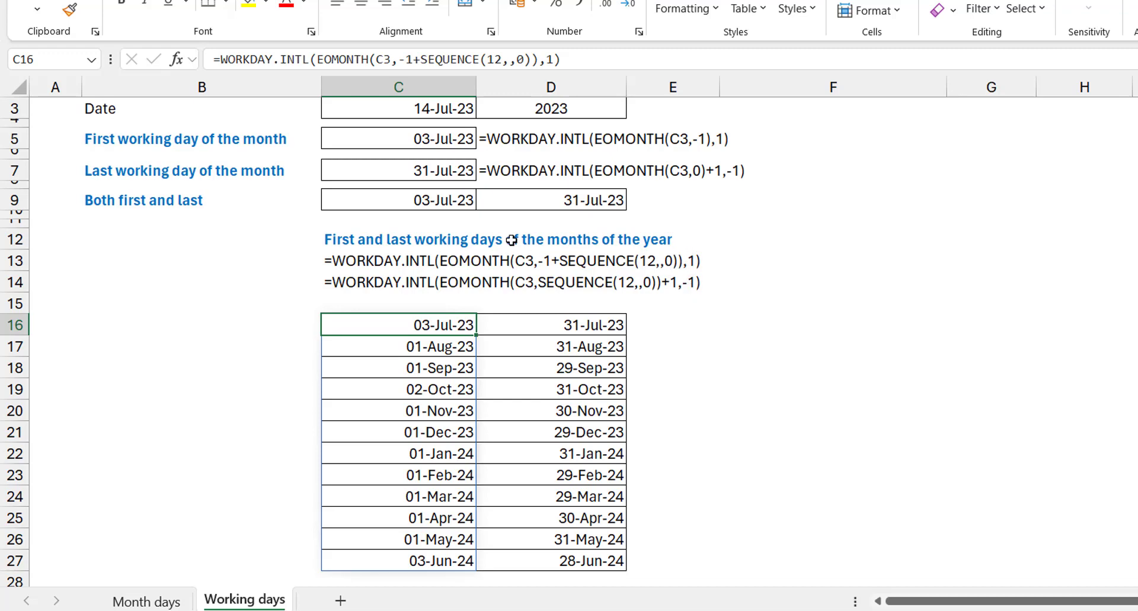
drag(409, 59, 592, 61)
key(BackSpace)
key(BackSpace)
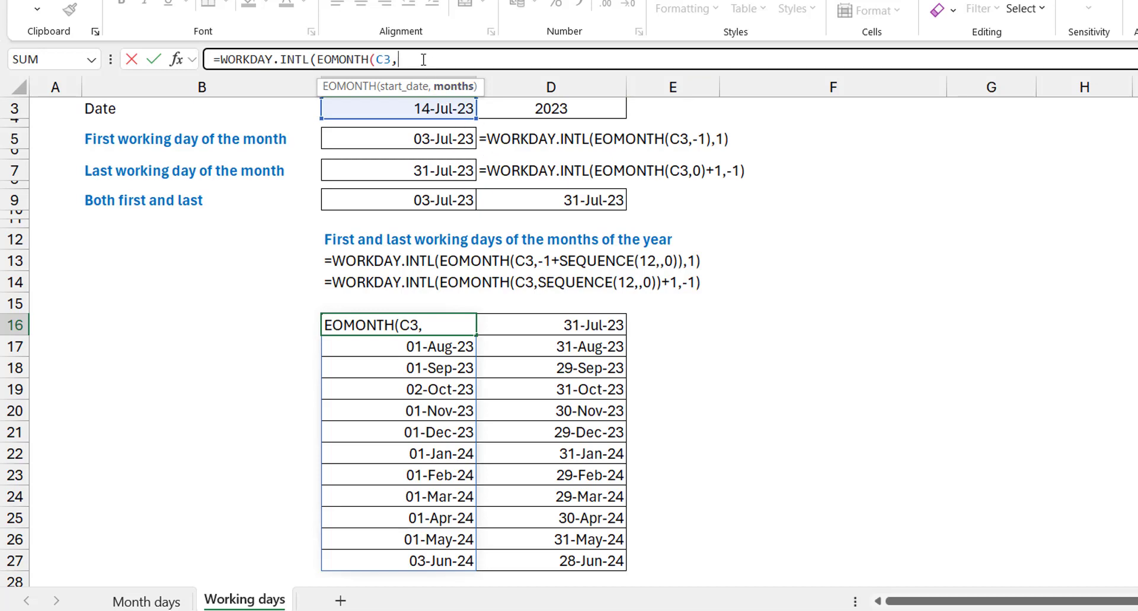
text({-1,0)
text(}+sequen)
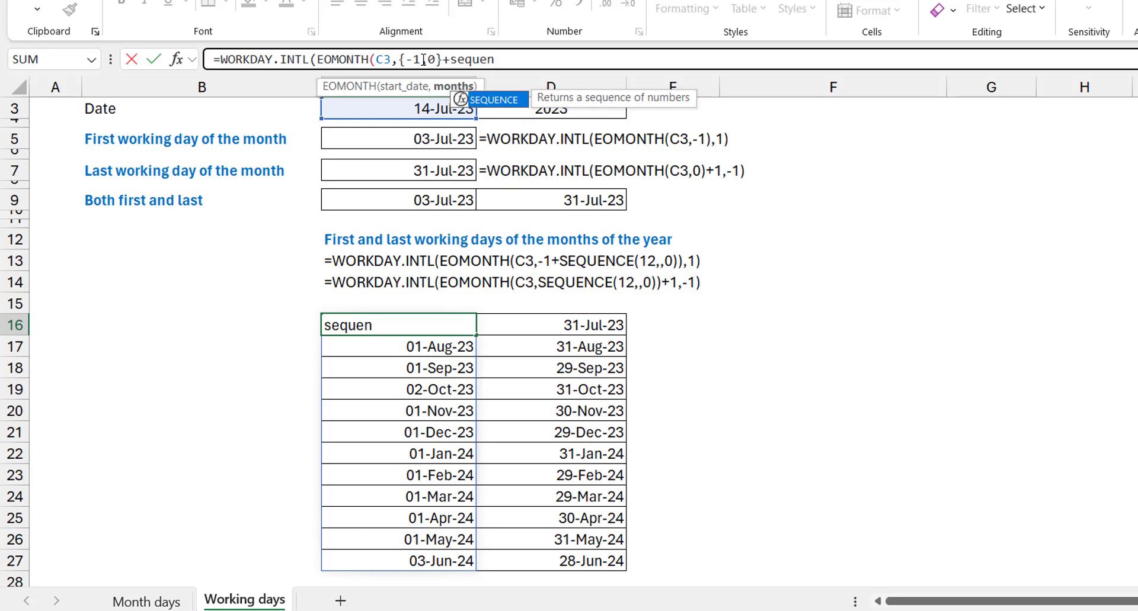
key(Tab)
text(12)
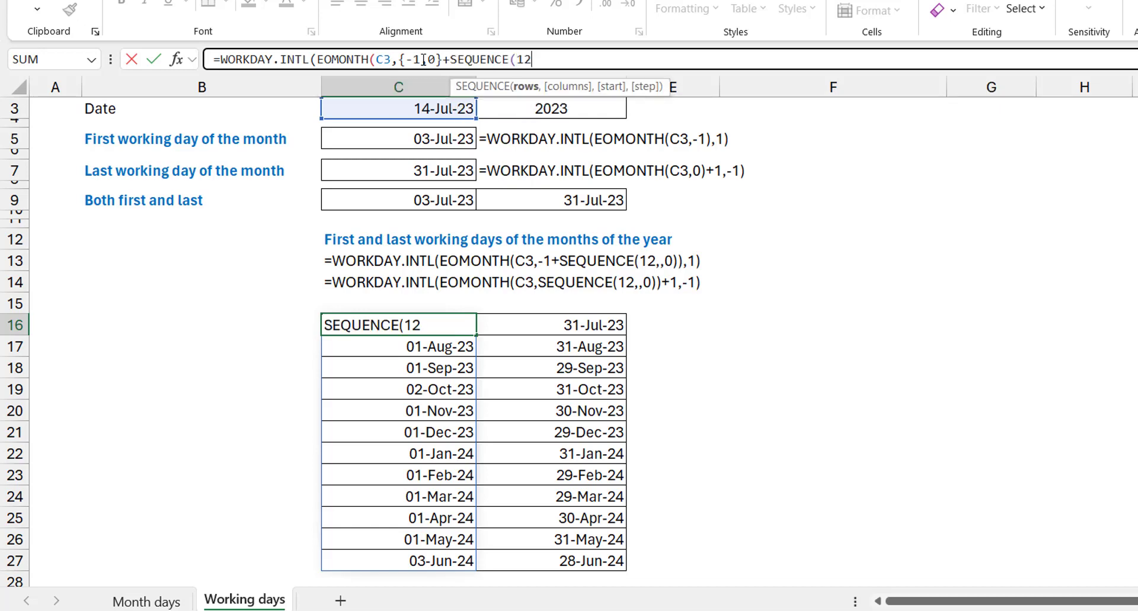
text(,,0))
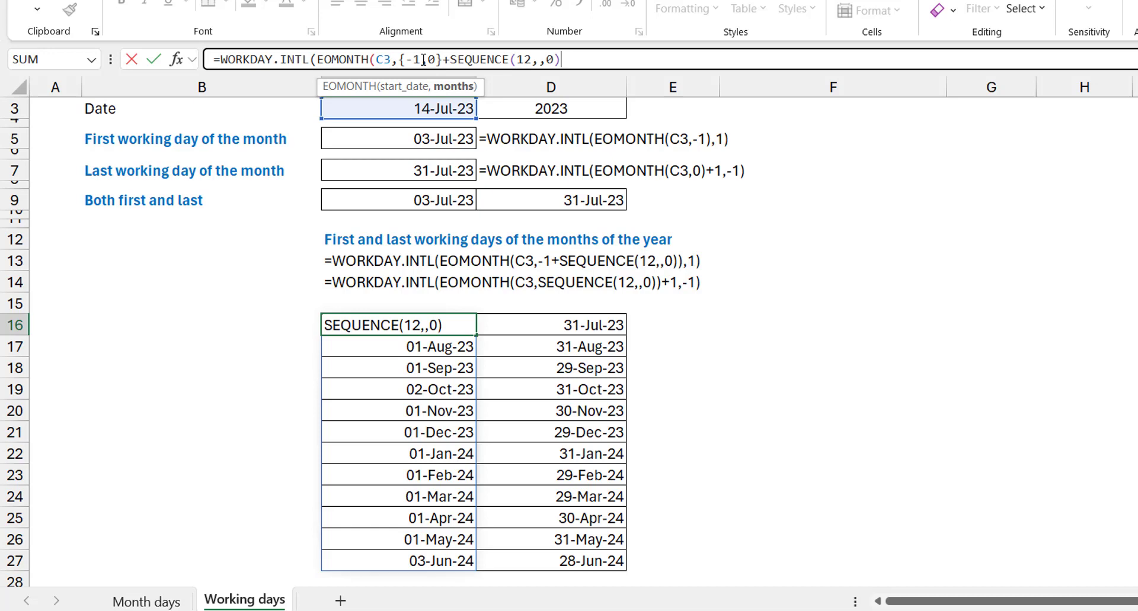
Complete the C16 formula by adding {0,1} to the EOMONTH result and using {1,-1} as the days argument.
text()+)
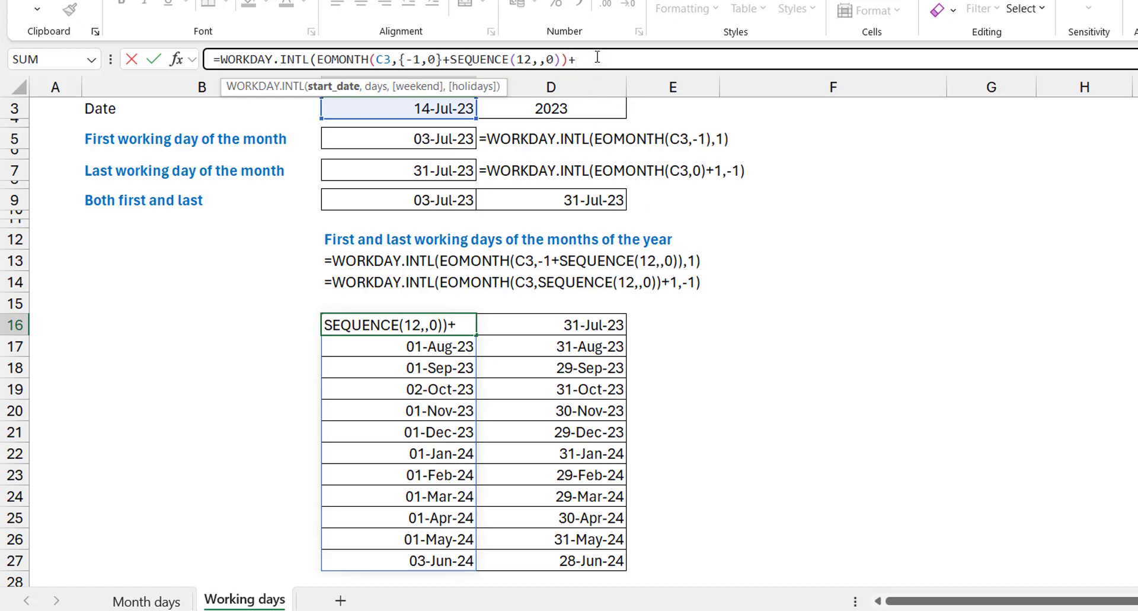
text({0,1)
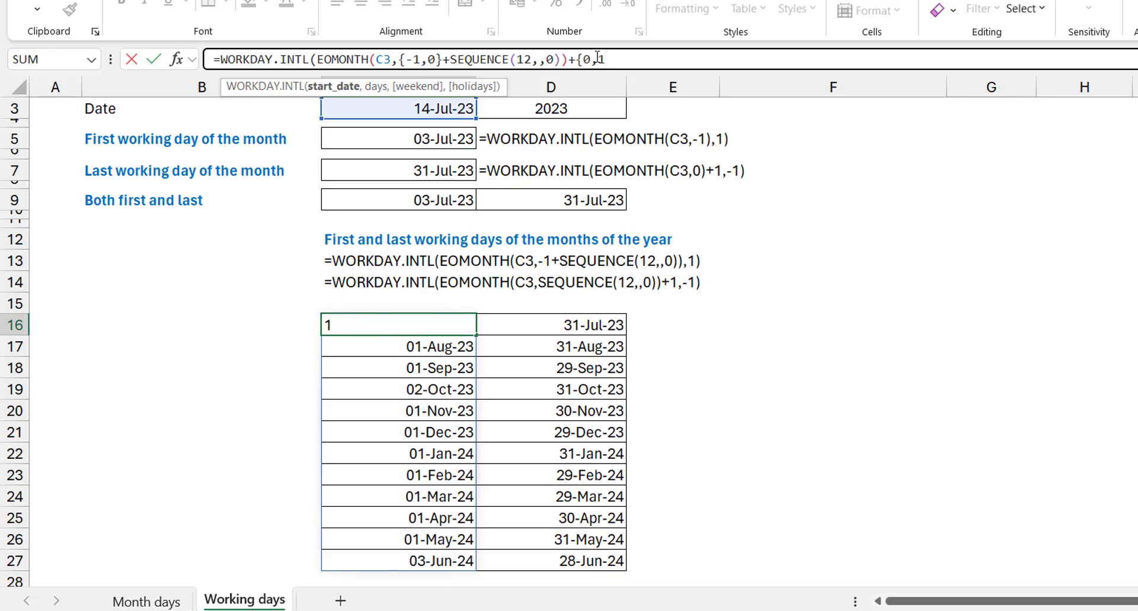
text(})
text(,)
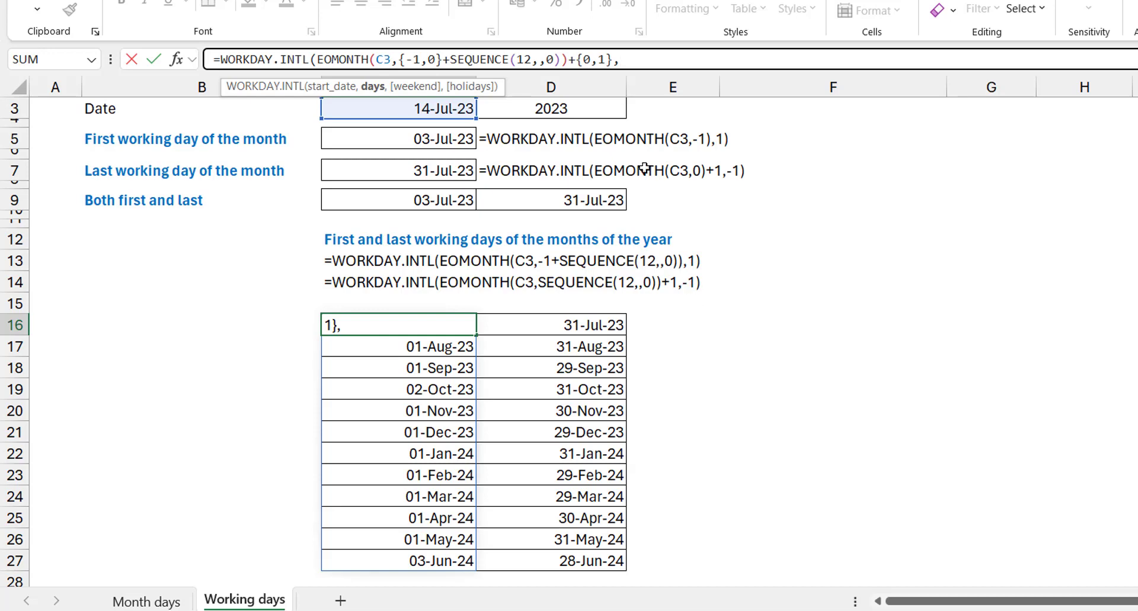
text({1,-1)
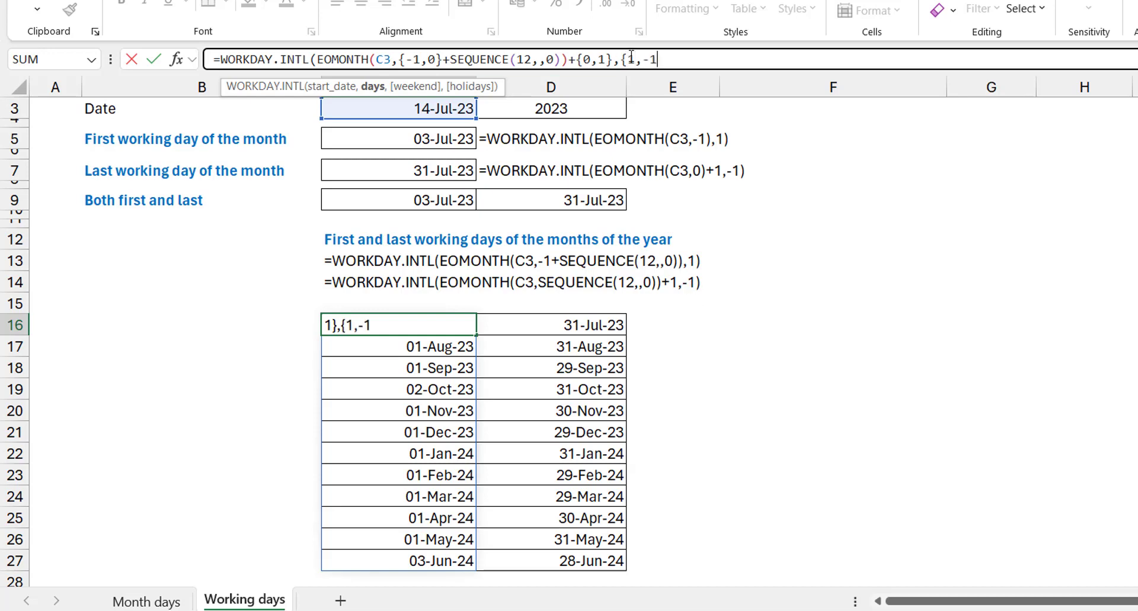
text(}))
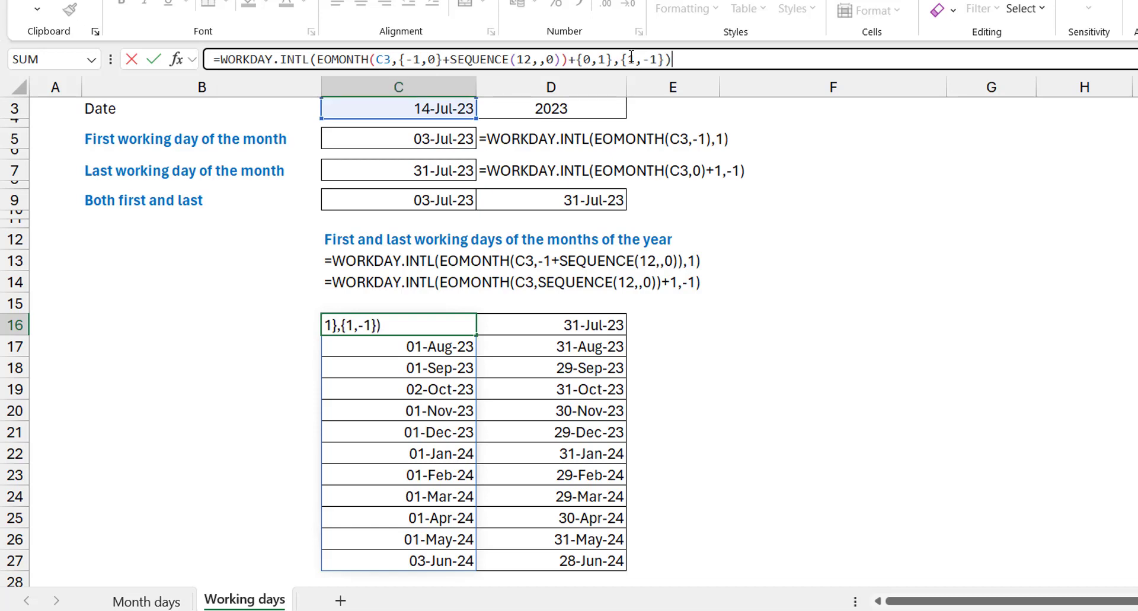
key(Return)
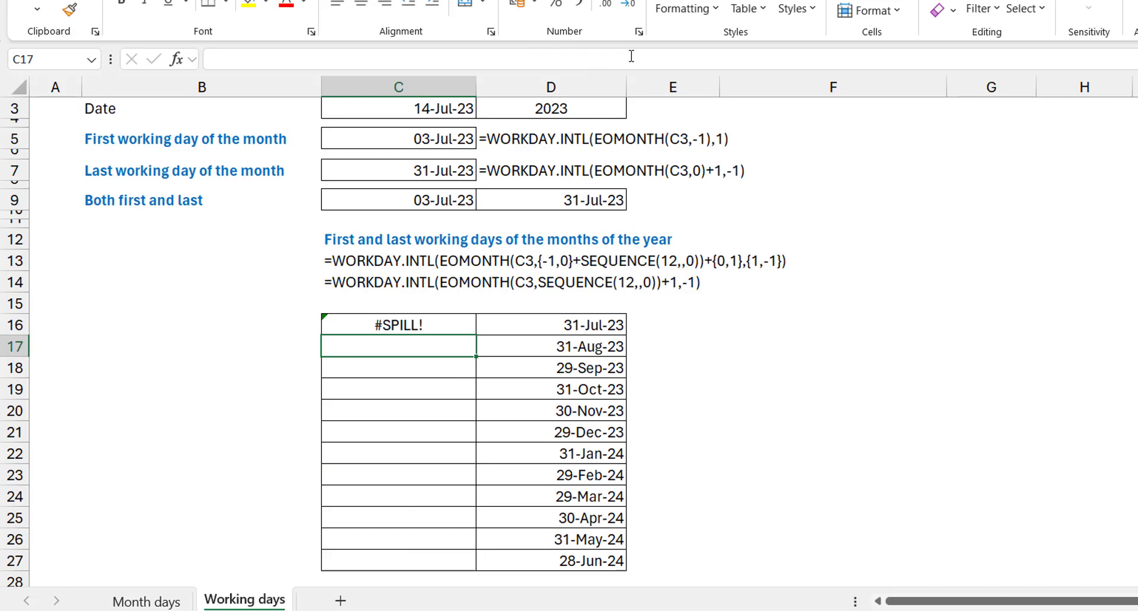
Delete the formula in D16 to free the spill range of C16, and inspect the combined formula in C16.
key(Up)
key(Right)
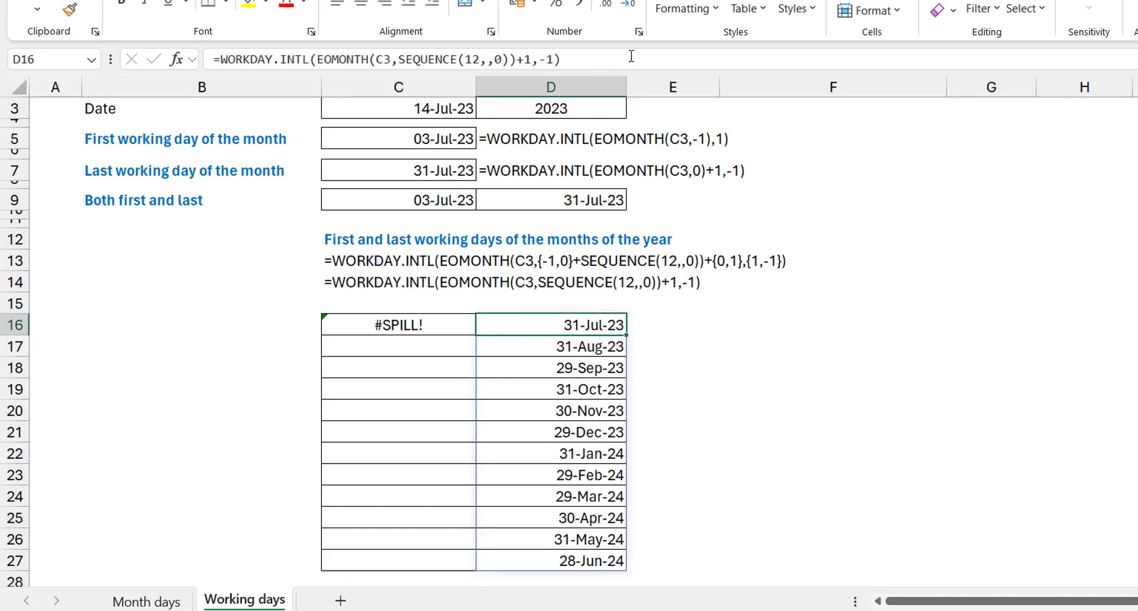
key(Delete)
key(Left)
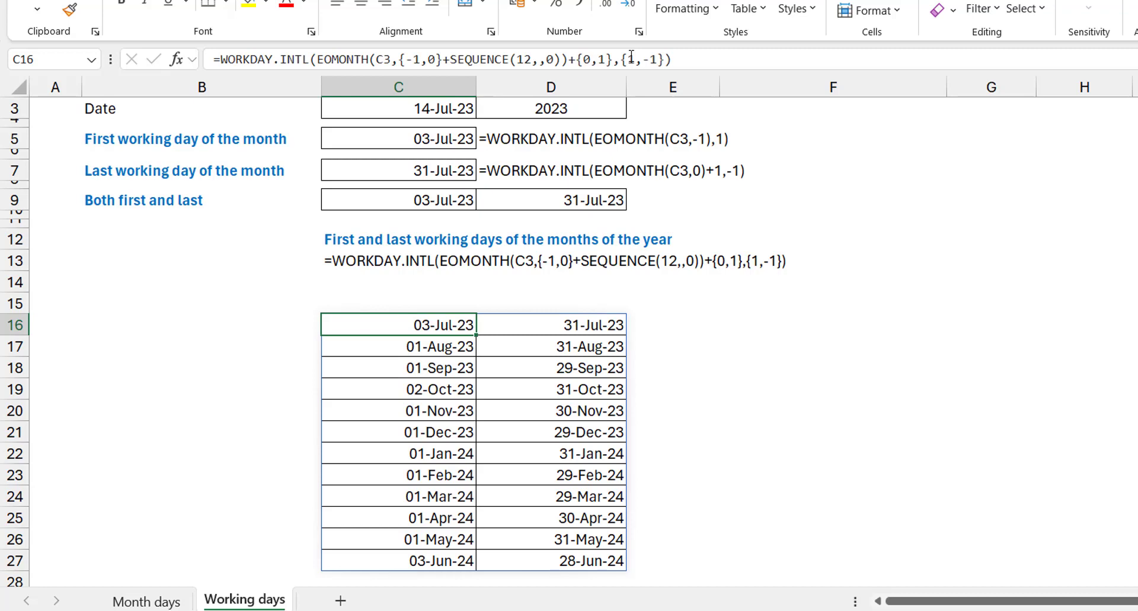
double_click(402, 324)
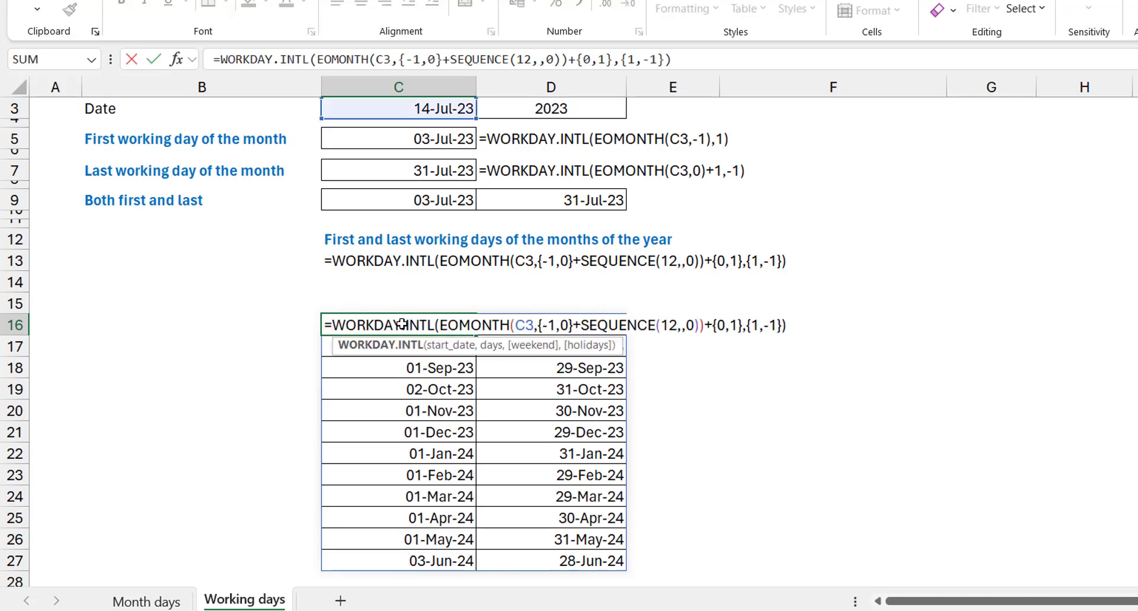
key(Escape)
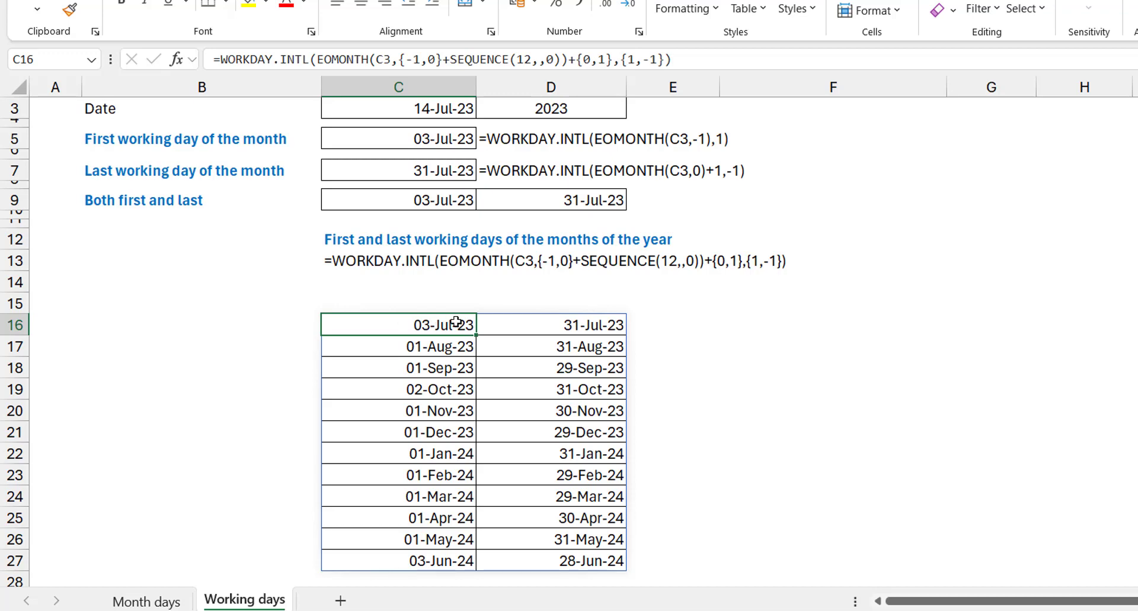
click(514, 324)
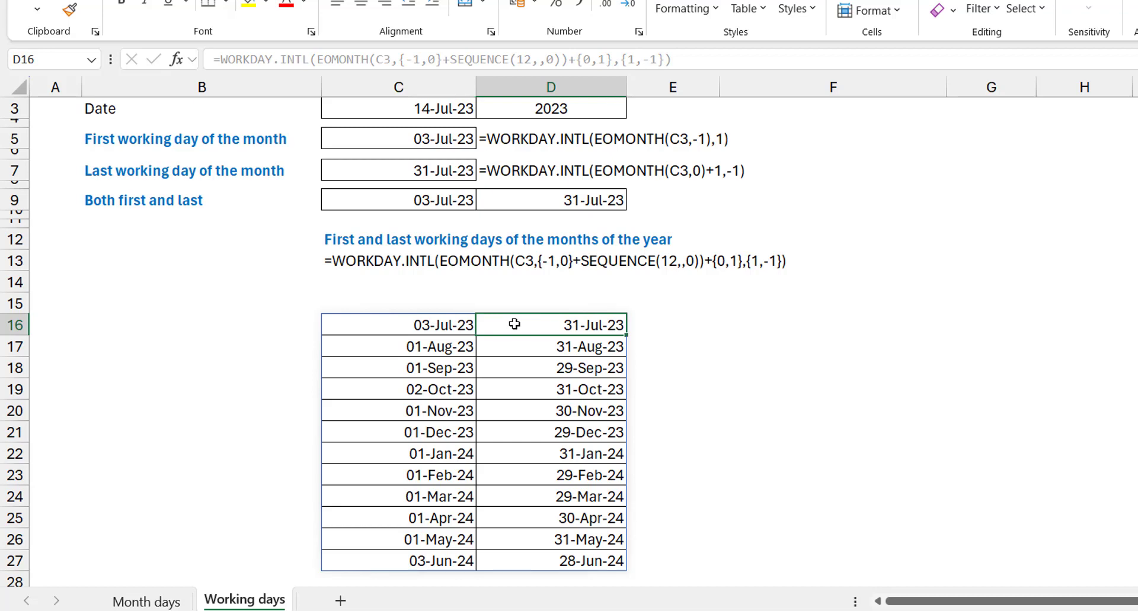